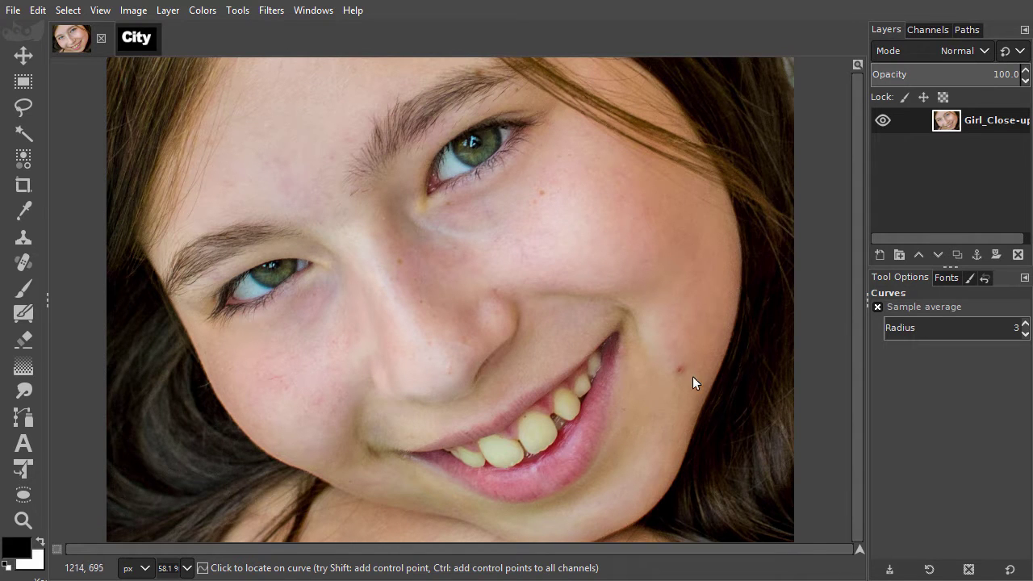
Duplicate the girl close-up layer and bring up Curves on the Green channel.
left_click(959, 256)
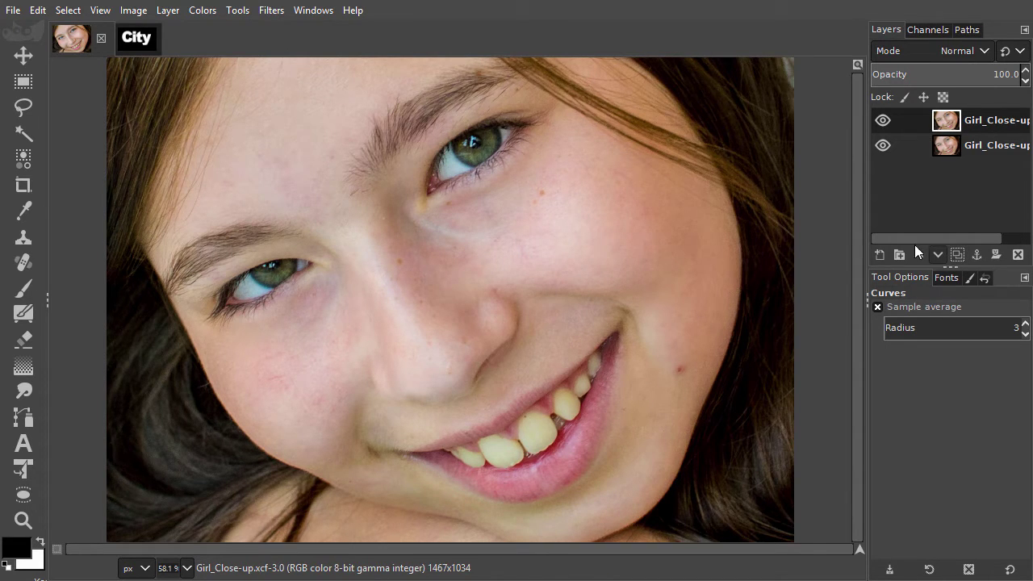
left_click(202, 16)
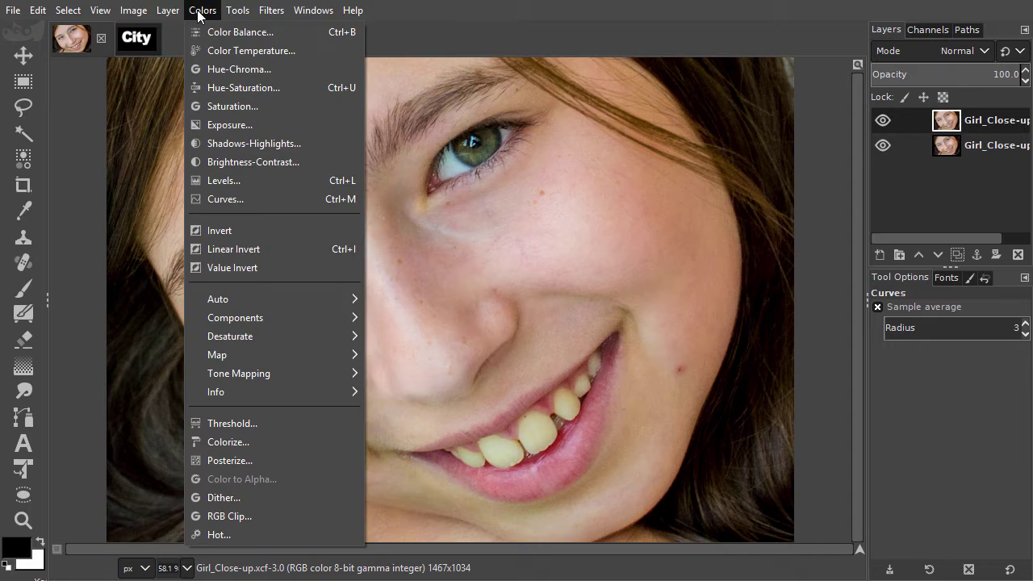
left_click(238, 201)
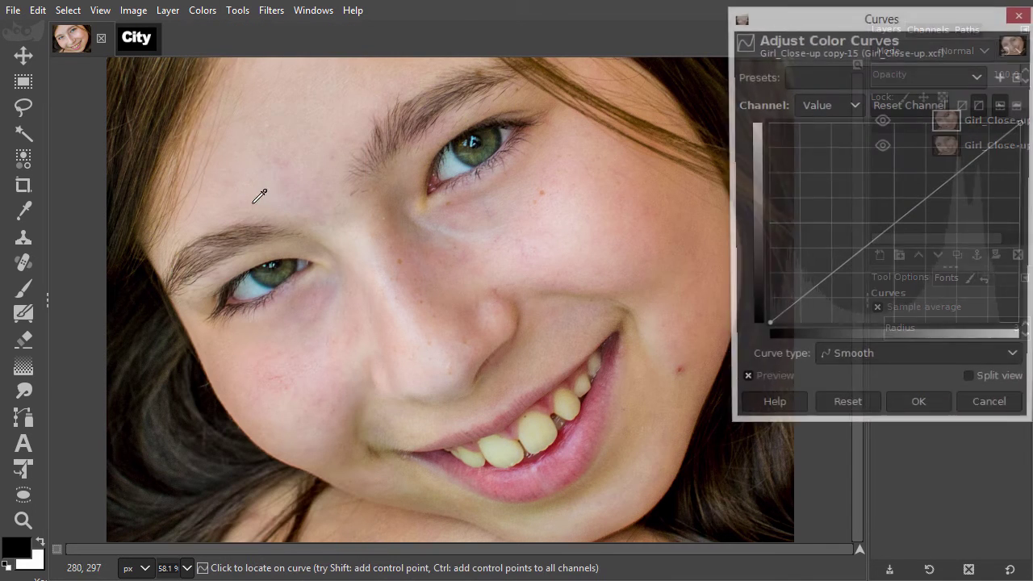
left_click(831, 110)
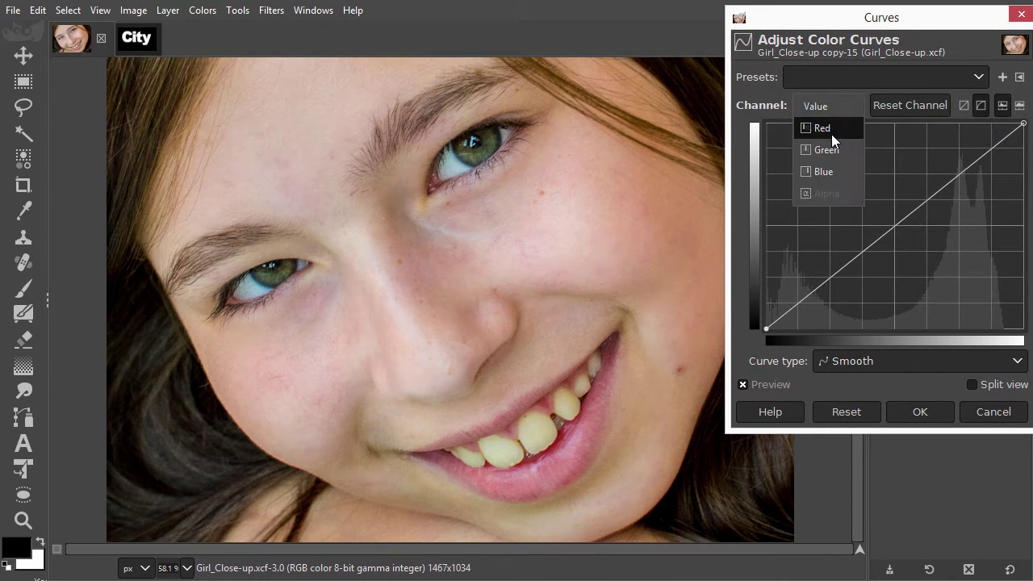
left_click(829, 149)
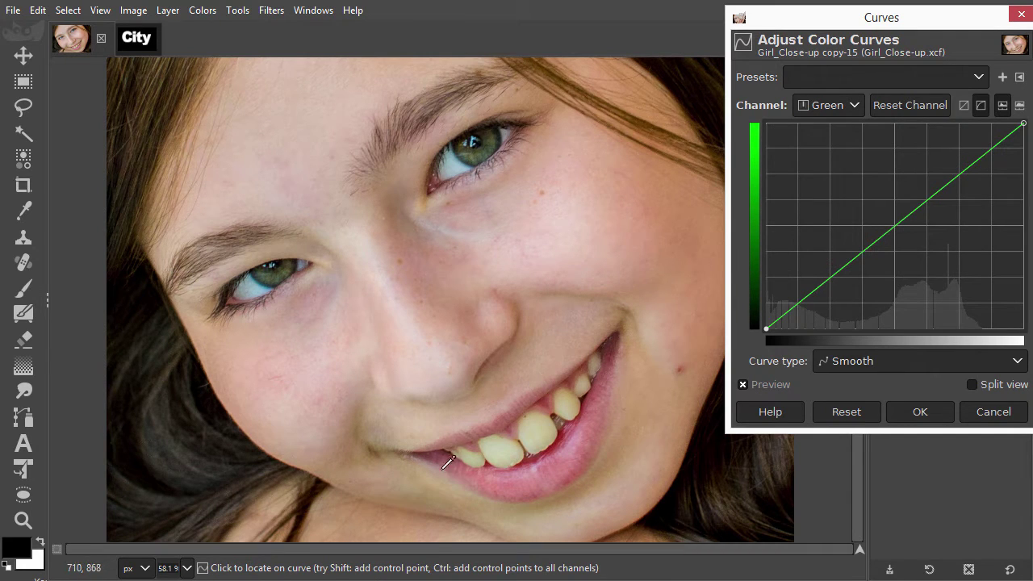
Add a green midtone point and lower it slightly for a pinker, magenta cast.
left_click(502, 506)
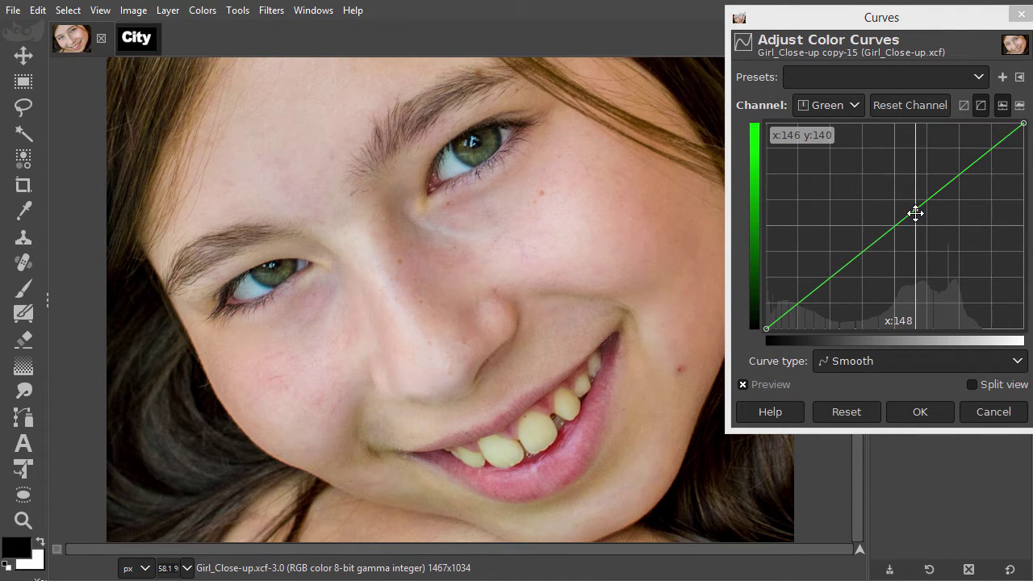
left_click_drag(915, 213, 915, 220)
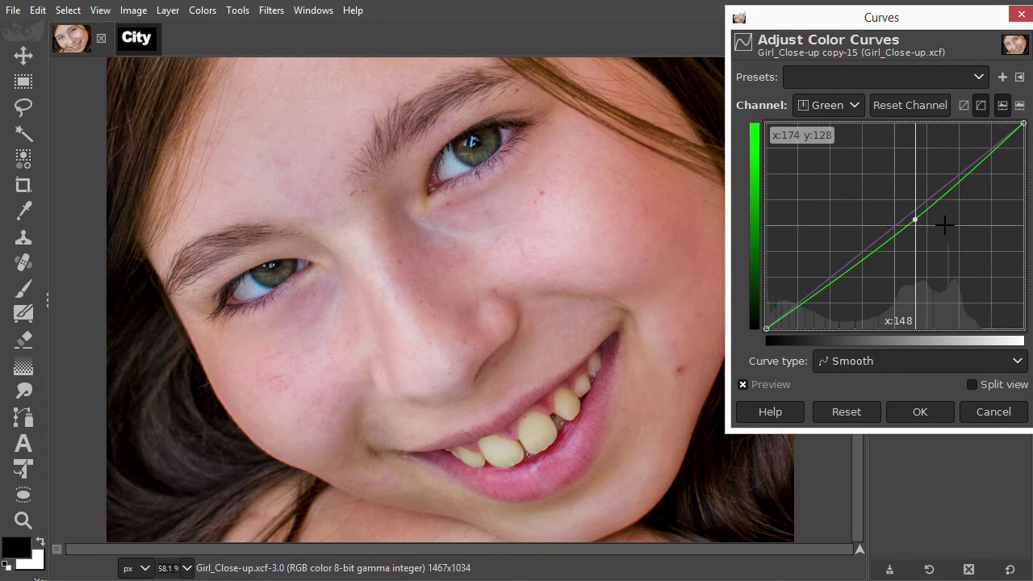
key("Down")
key("Down")
key("Down")
key("Down")
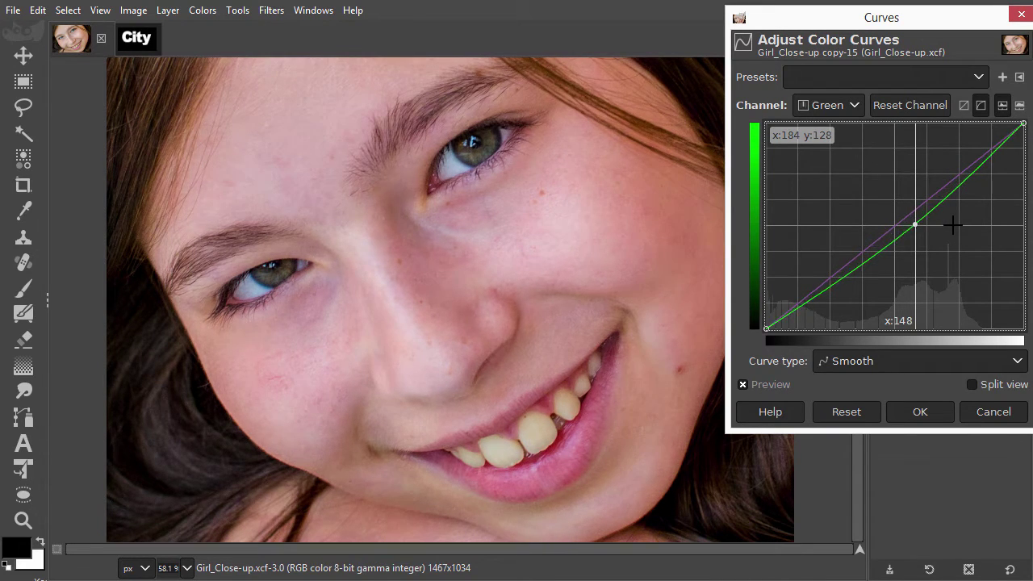
key("Down")
key("Down")
key("Down")
key("Up")
key("Up")
key("Up")
key("Up")
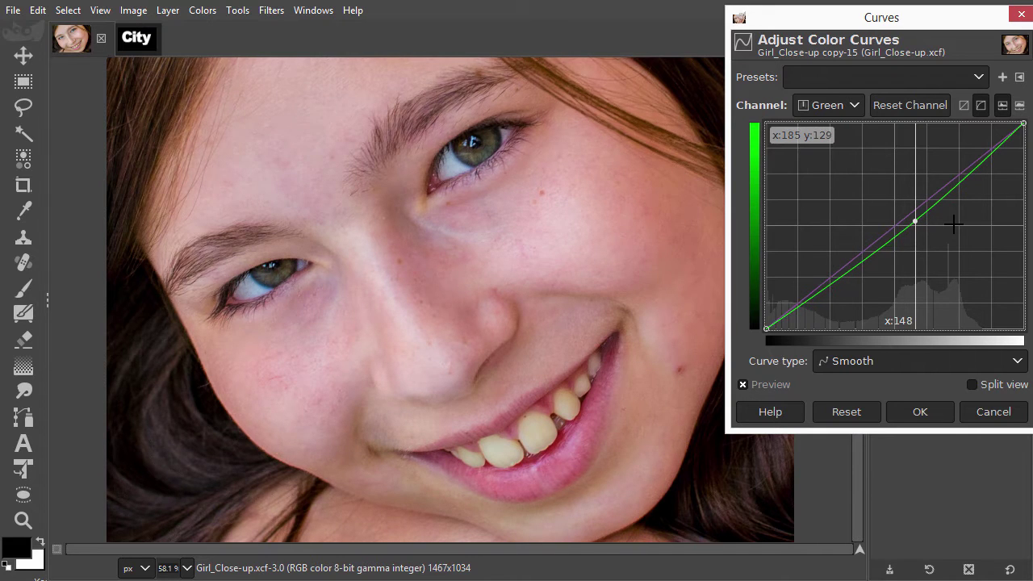
key("Up")
key("Up")
key("Up")
key("Down")
key("Down")
key("Down")
key("Down")
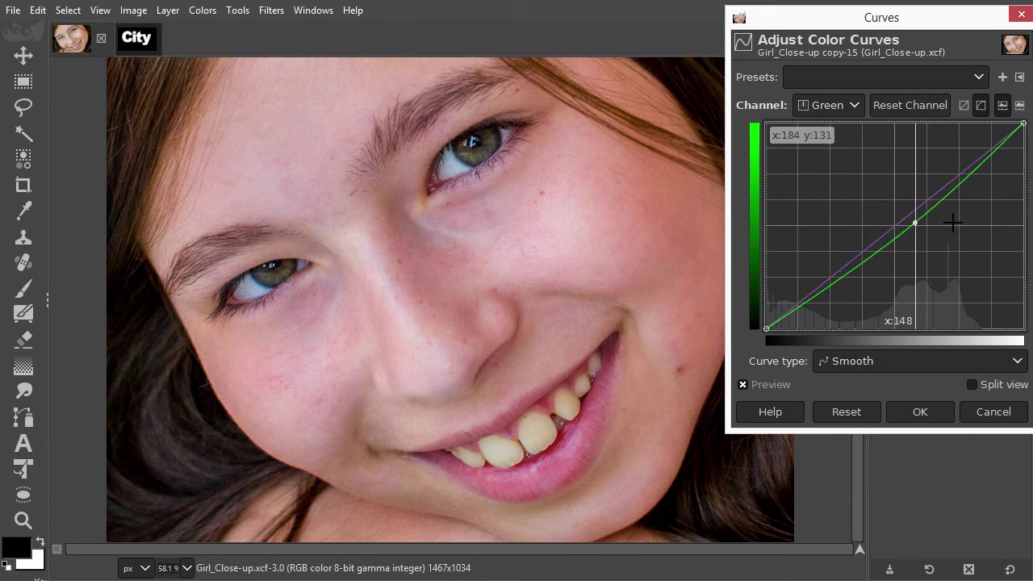
key("Down")
key("Down")
key("Down")
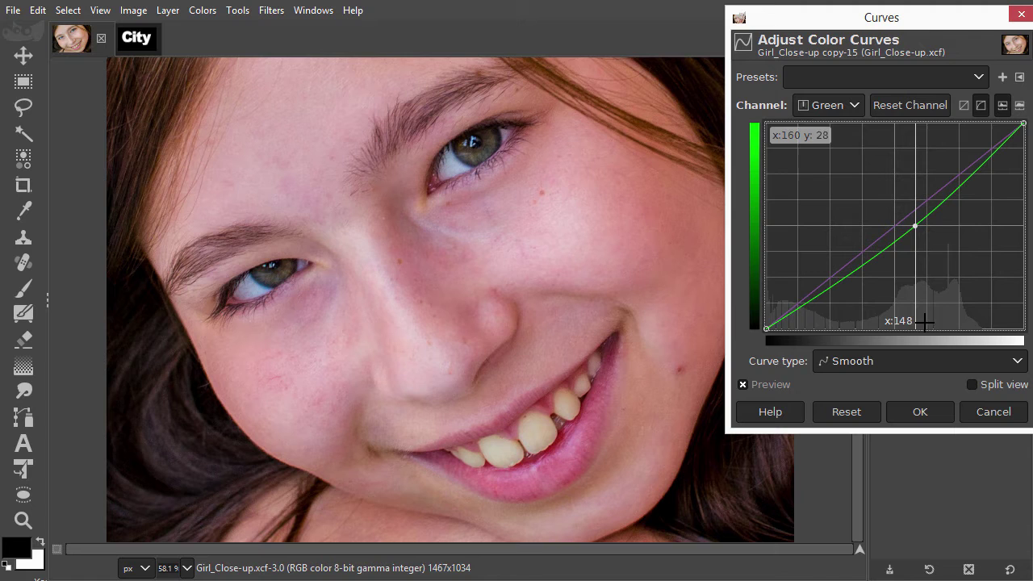
Apply the green curve, then give the top copy a Black (full transparency) layer mask.
left_click(918, 412)
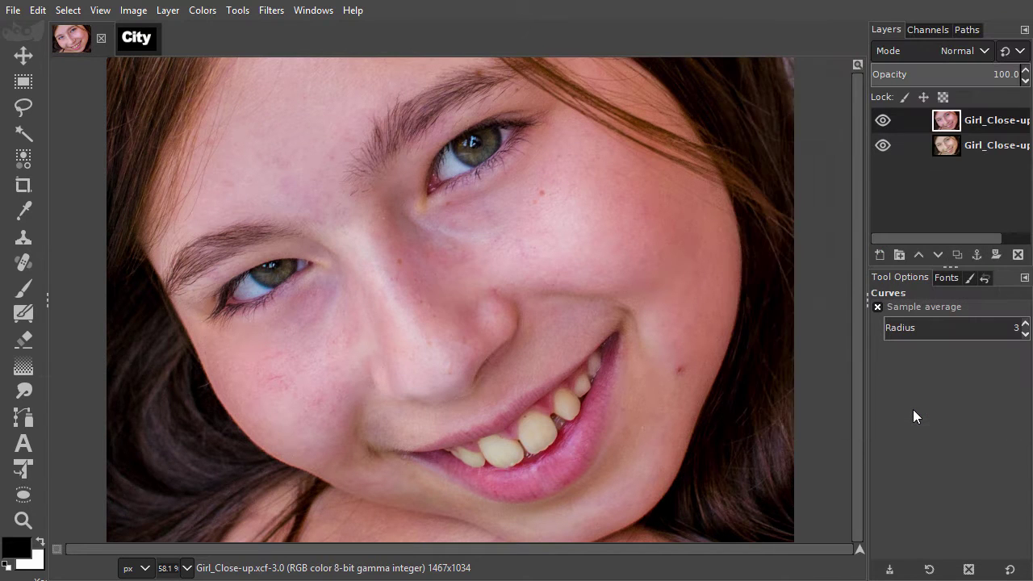
right_click(946, 121)
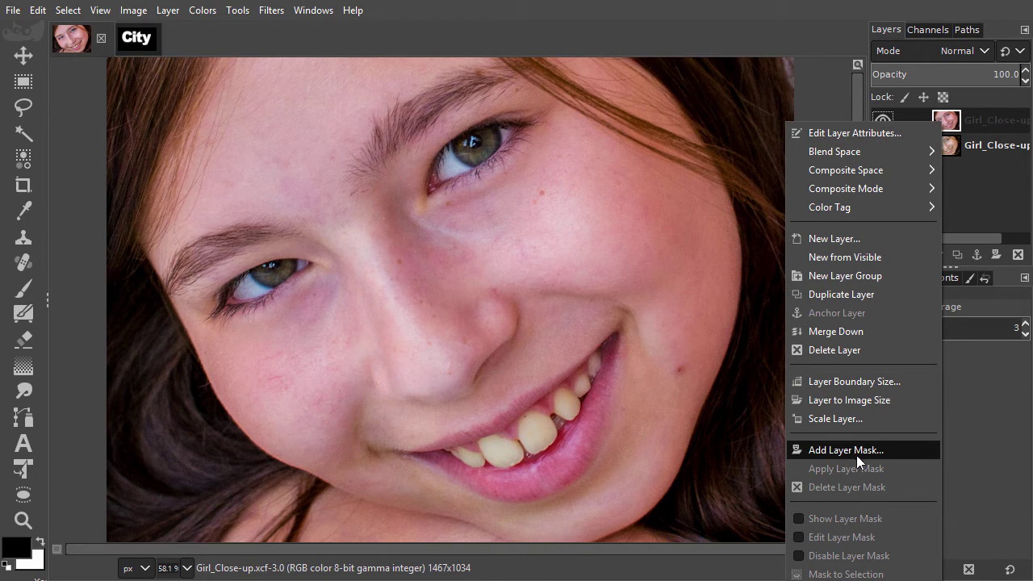
left_click(899, 449)
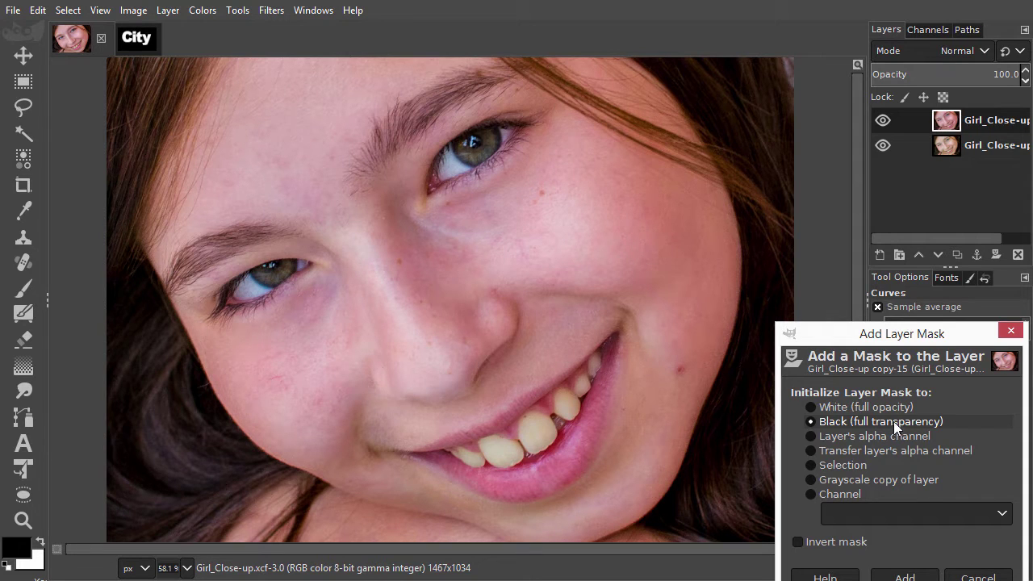
left_click(905, 576)
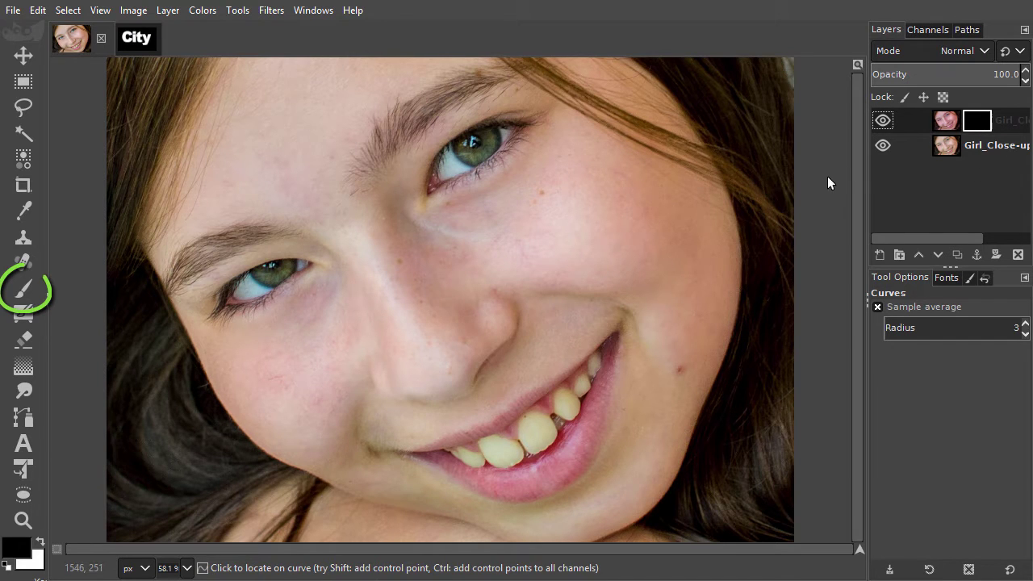
Set up a white paintbrush with hardness 0 and size 70.
key("p")
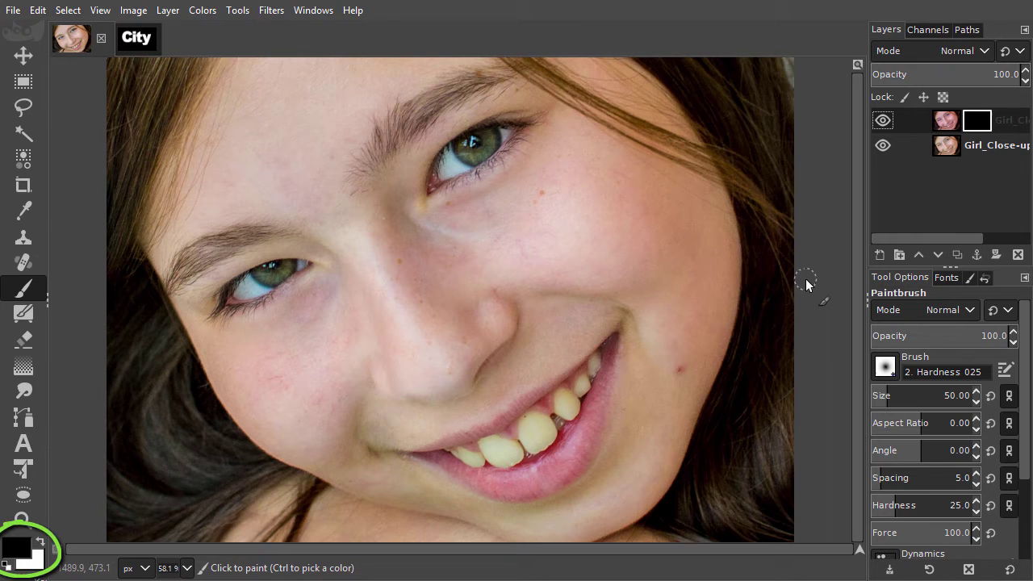
key("x")
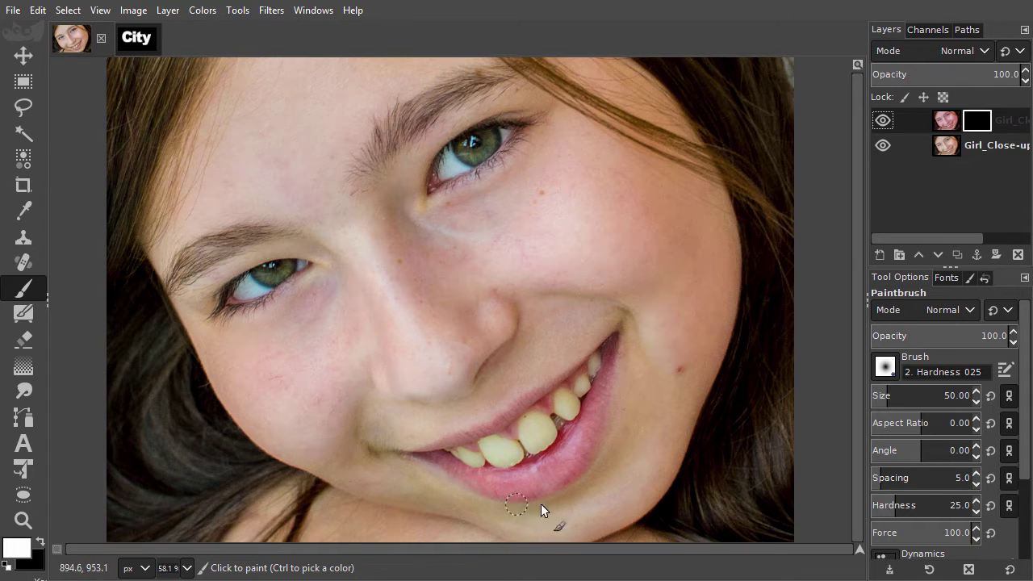
left_click(890, 505)
left_click_drag(889, 506, 871, 506)
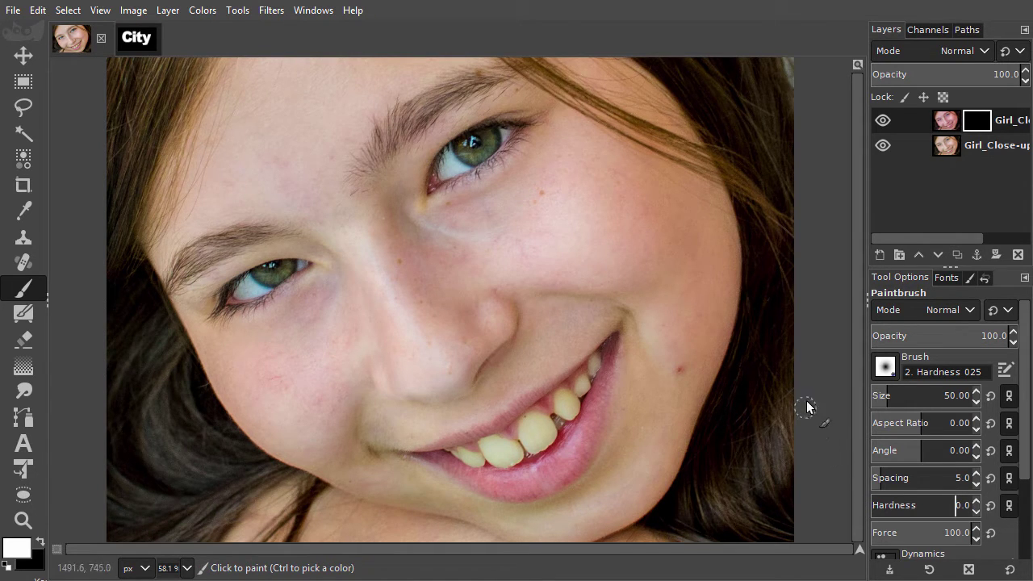
key("bracketright")
key("bracketright")
key("bracketright")
key("bracketright")
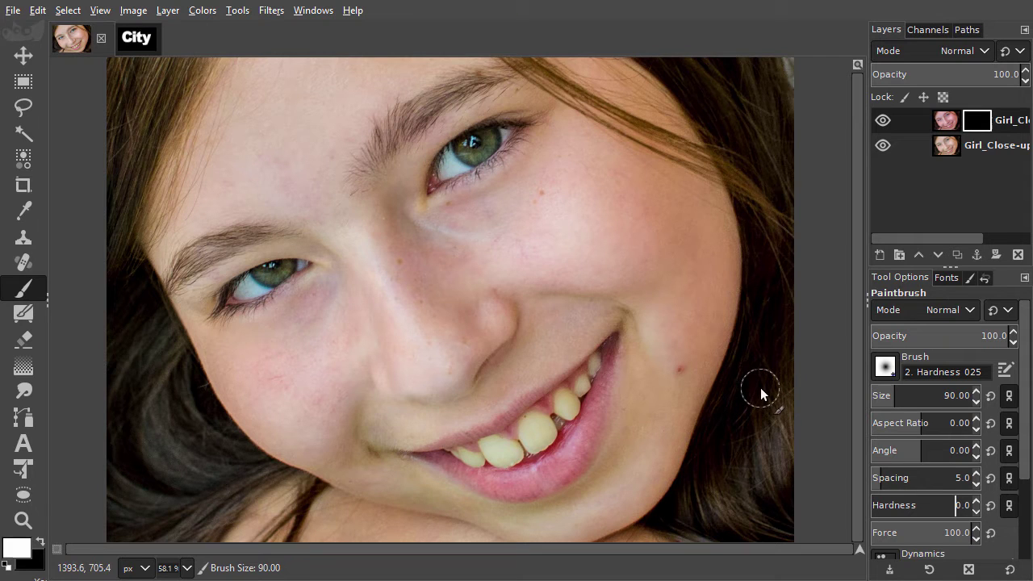
key("bracketleft")
key("bracketleft")
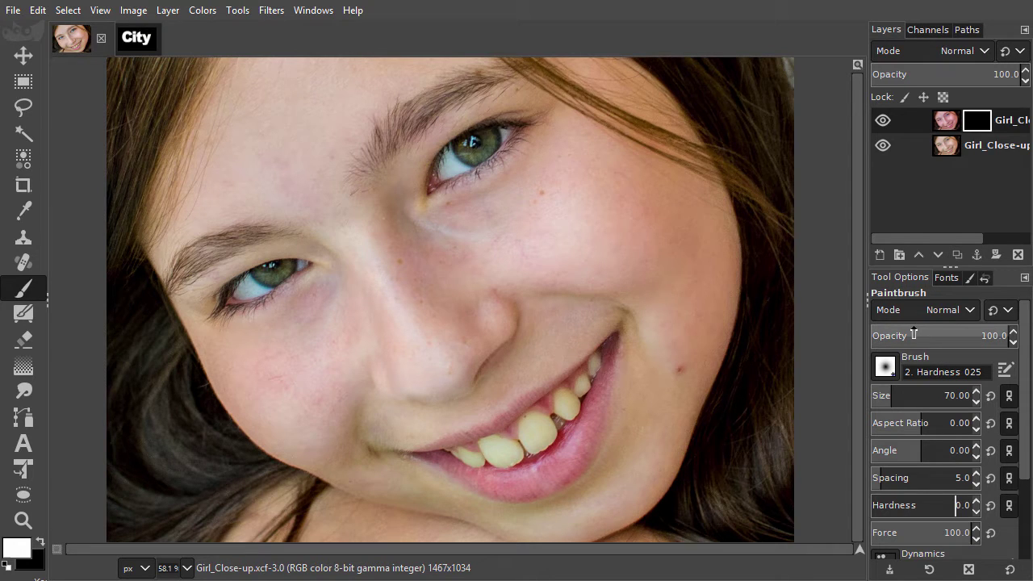
Paint faint white strokes along the lower lip at about 10% opacity, then swap back to black.
left_click_drag(914, 335, 884, 337)
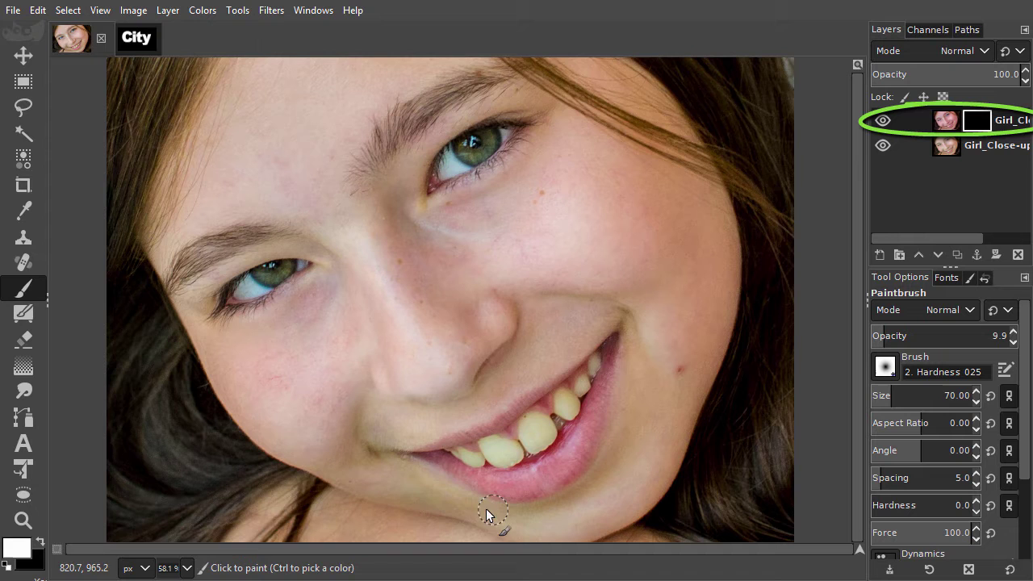
left_click_drag(391, 467, 362, 454)
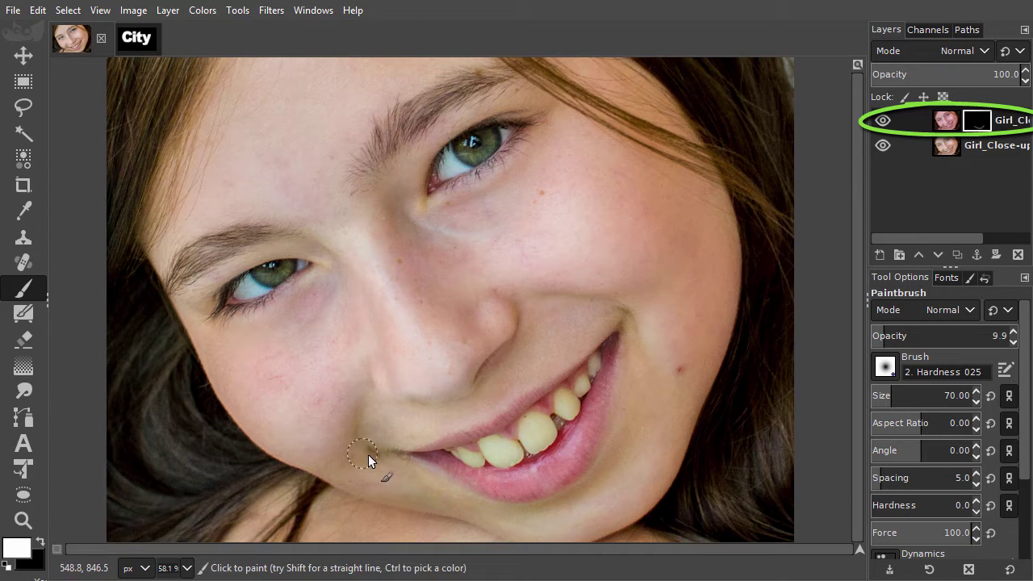
mouse_move(488, 504)
left_mouse_down()
mouse_move(556, 504)
mouse_move(598, 481)
mouse_move(620, 436)
mouse_move(569, 492)
mouse_move(472, 506)
mouse_move(399, 497)
left_mouse_up()
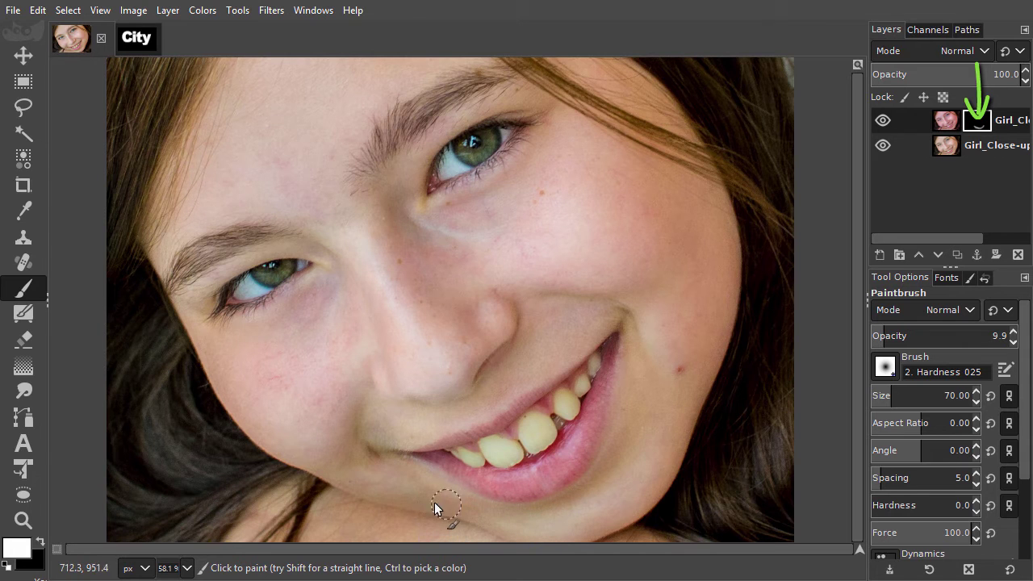
left_click_drag(376, 485, 496, 501)
mouse_move(578, 493)
left_mouse_down()
mouse_move(616, 439)
mouse_move(632, 381)
left_mouse_up()
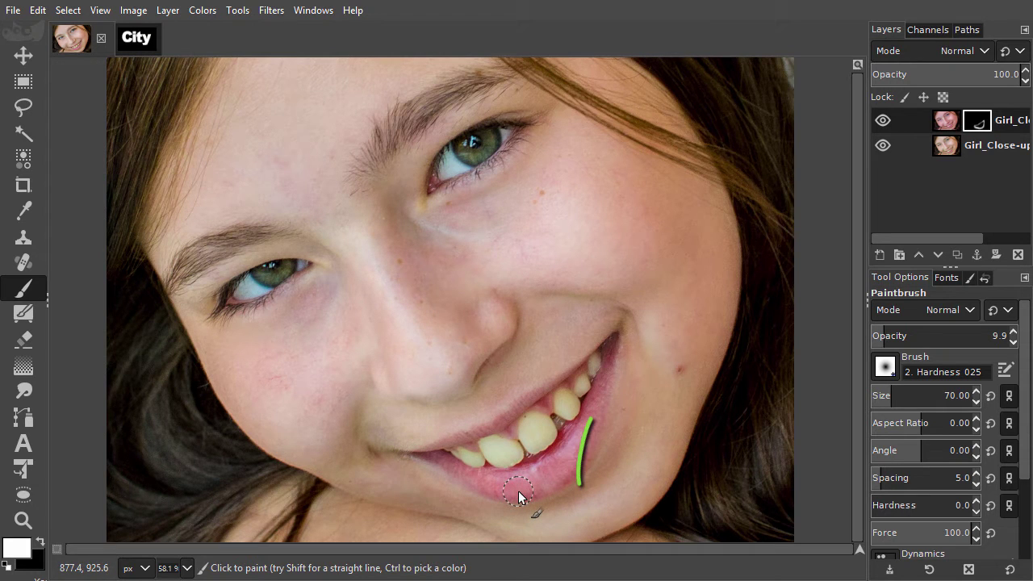
key("x")
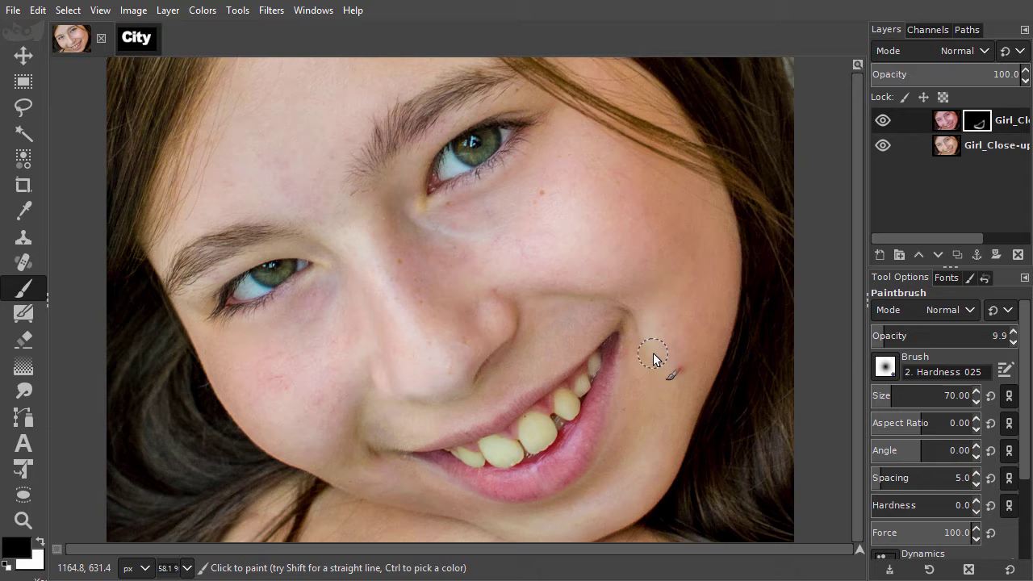
Toggle the top copy's visibility to compare, then Merge Down into Girl_Close-up.
left_click(883, 120)
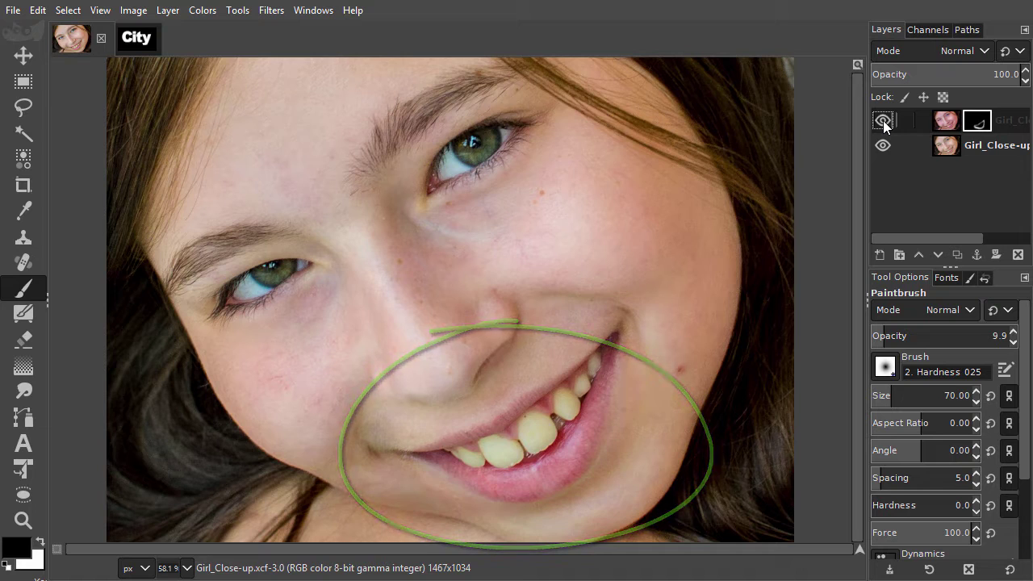
right_click(946, 123)
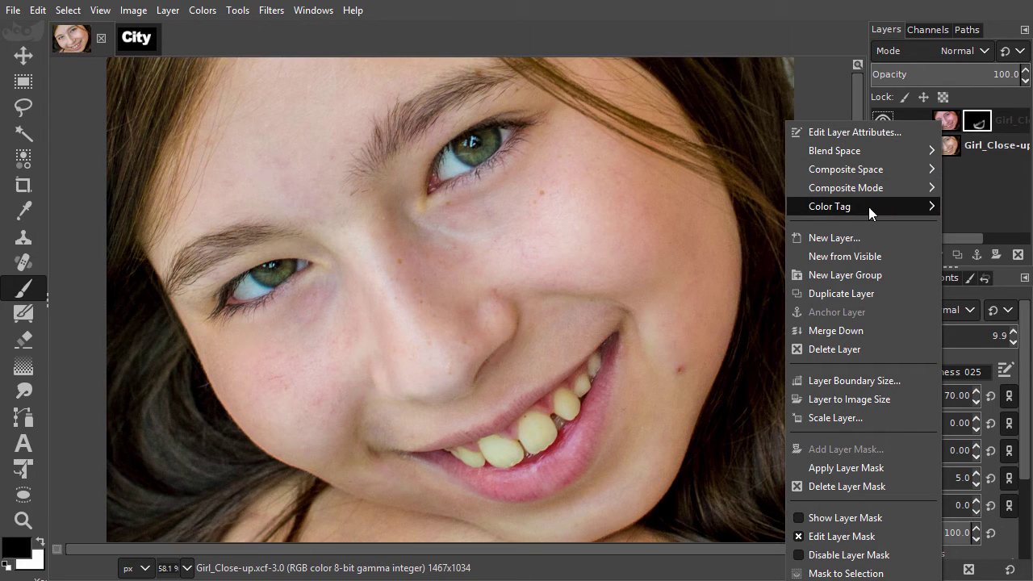
left_click(868, 328)
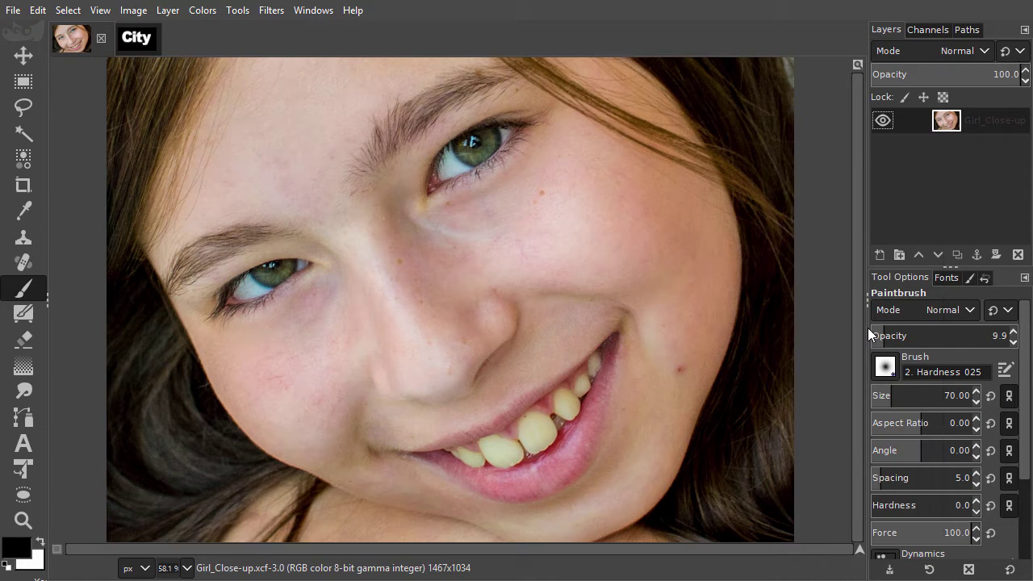
After browsing the Layer menu, duplicate the Girl_Close-up layer twice.
left_click(168, 10)
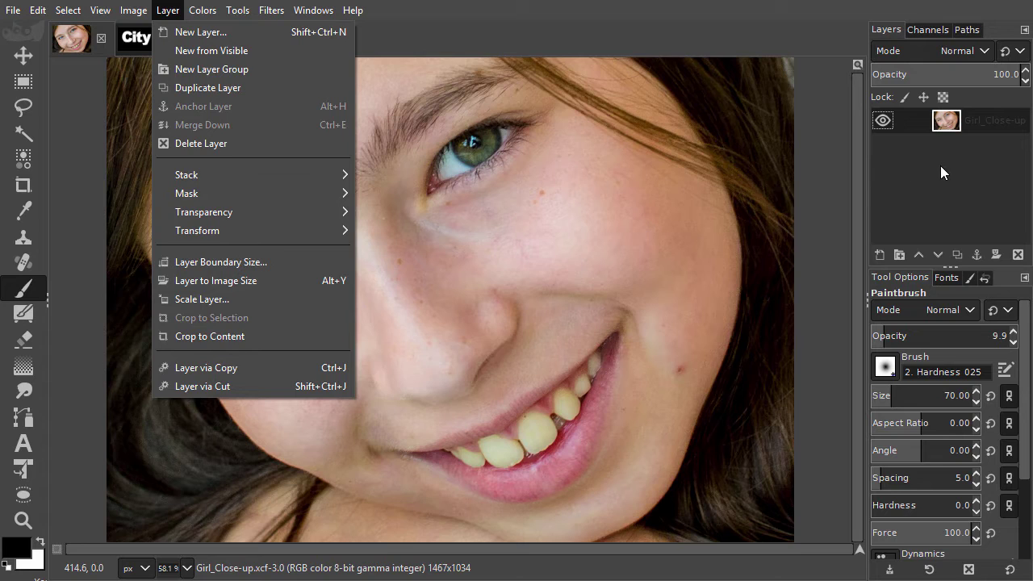
key("Escape")
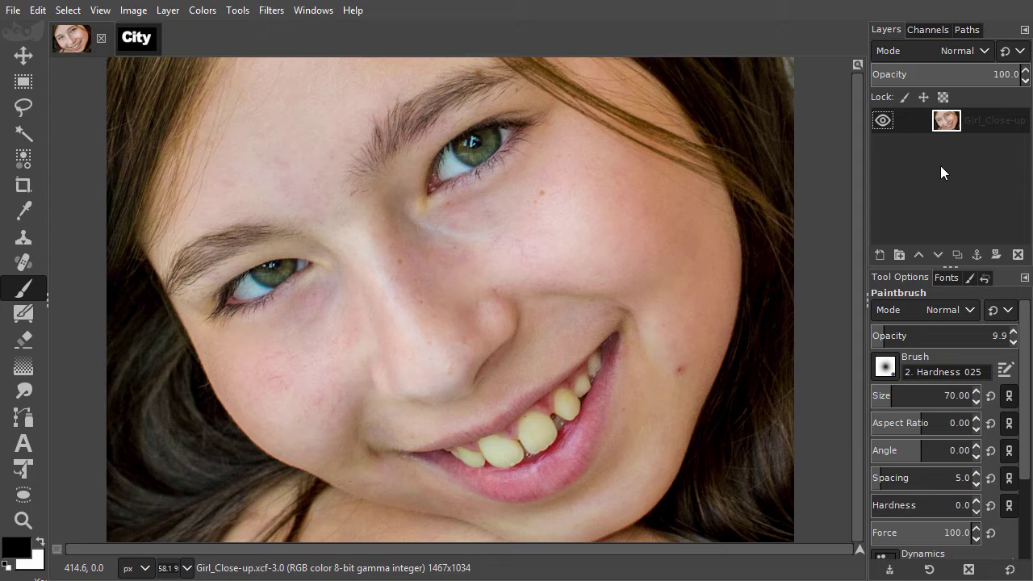
left_click(957, 255)
left_click(958, 255)
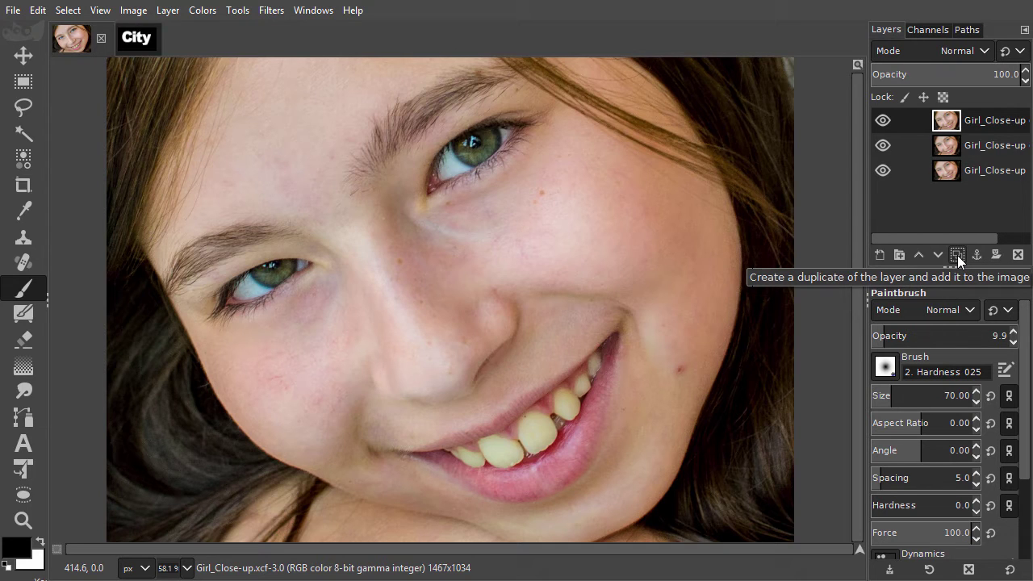
key("ctrl+m")
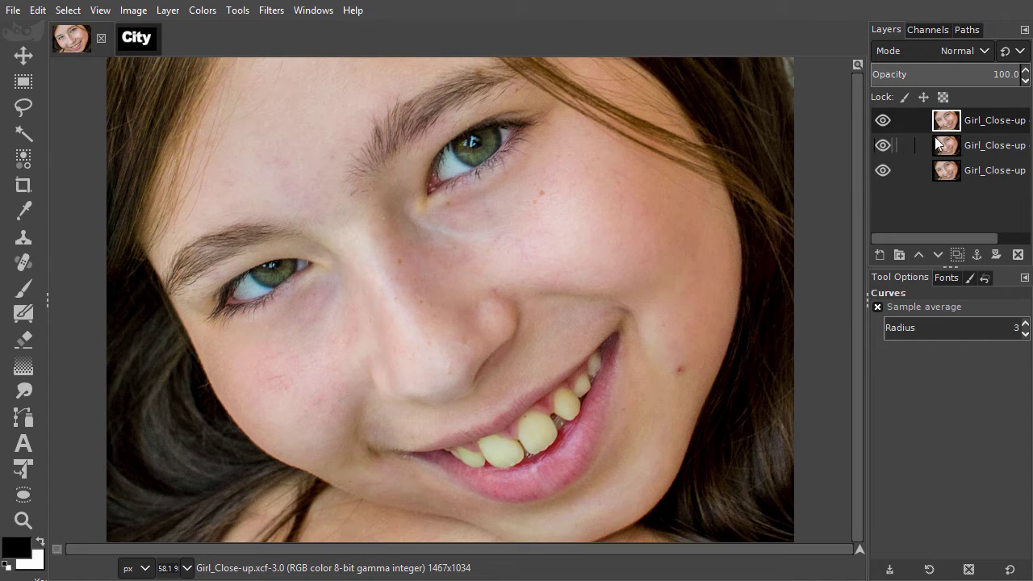
Darken the top copy by pulling its Curves midpoint down.
left_click(202, 10)
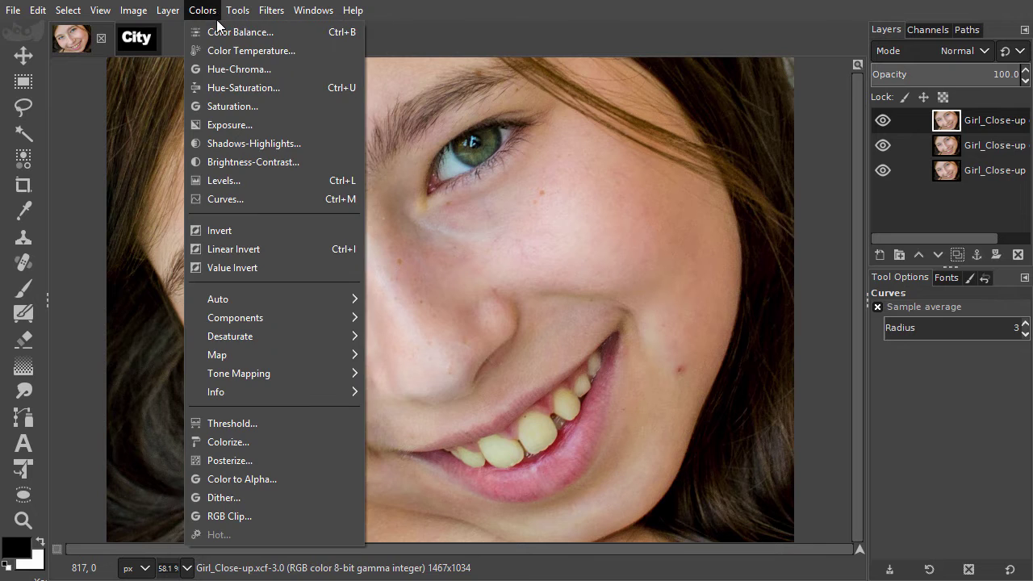
left_click(248, 197)
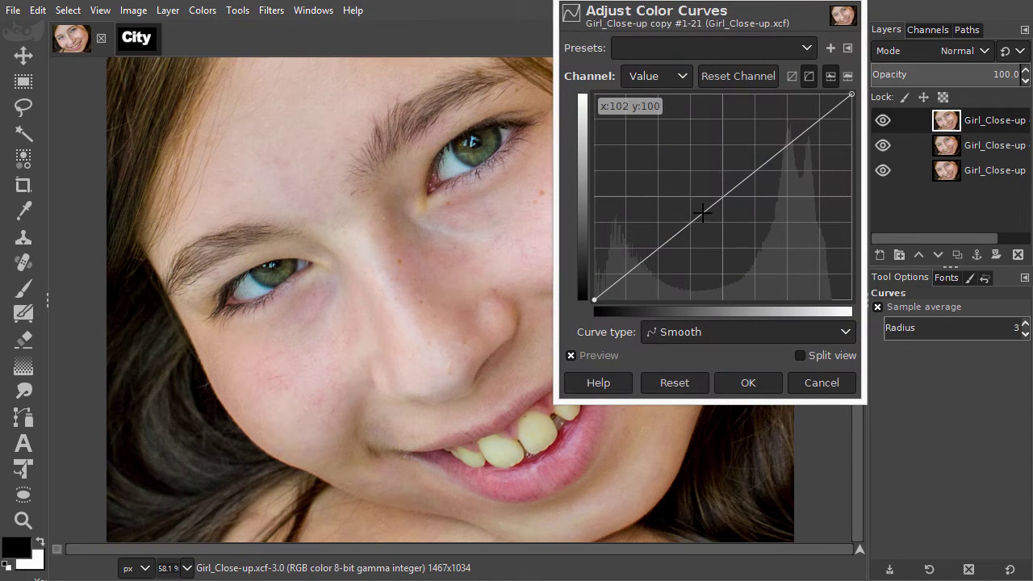
left_click_drag(723, 194, 720, 220)
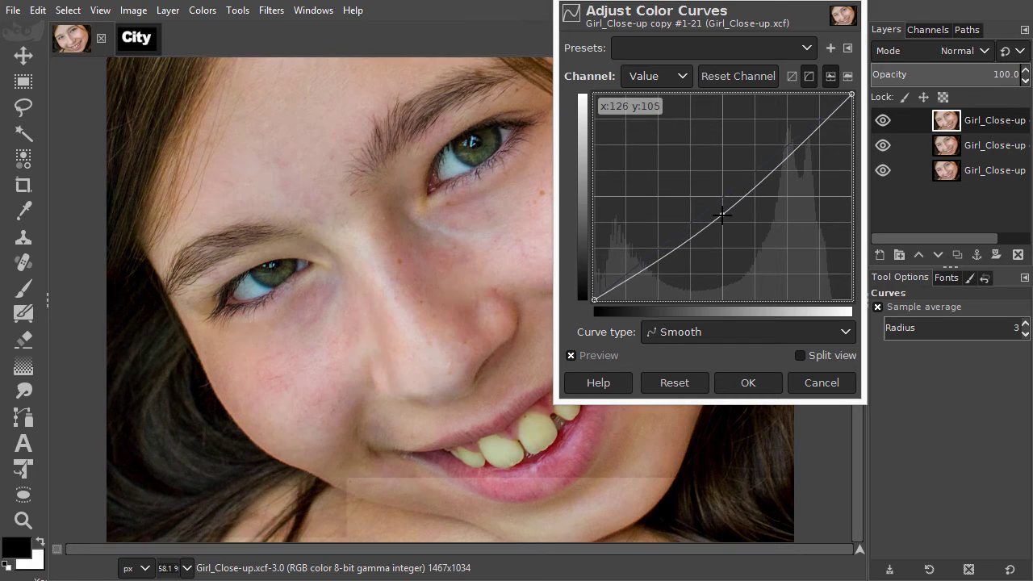
left_click(750, 382)
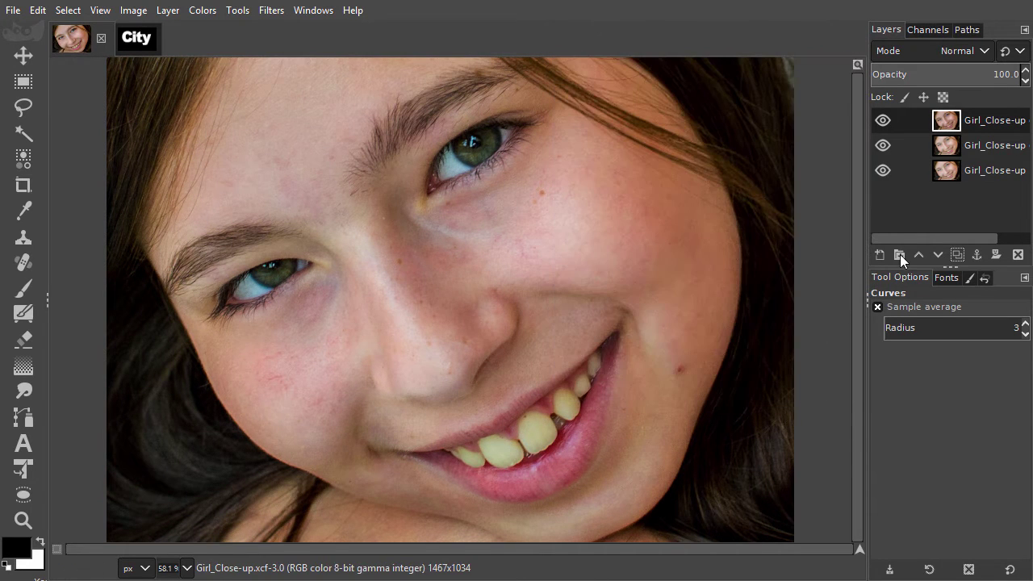
Rename the top layer 'darken', hide it, and select the middle layer.
double_click(985, 121)
type("dar")
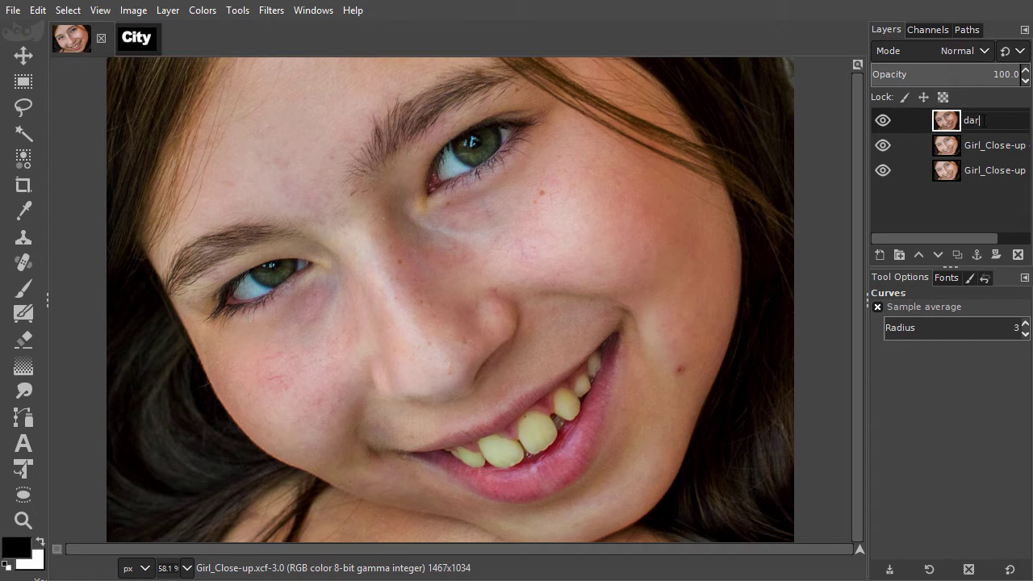
type("ken")
key("Return")
left_click(883, 120)
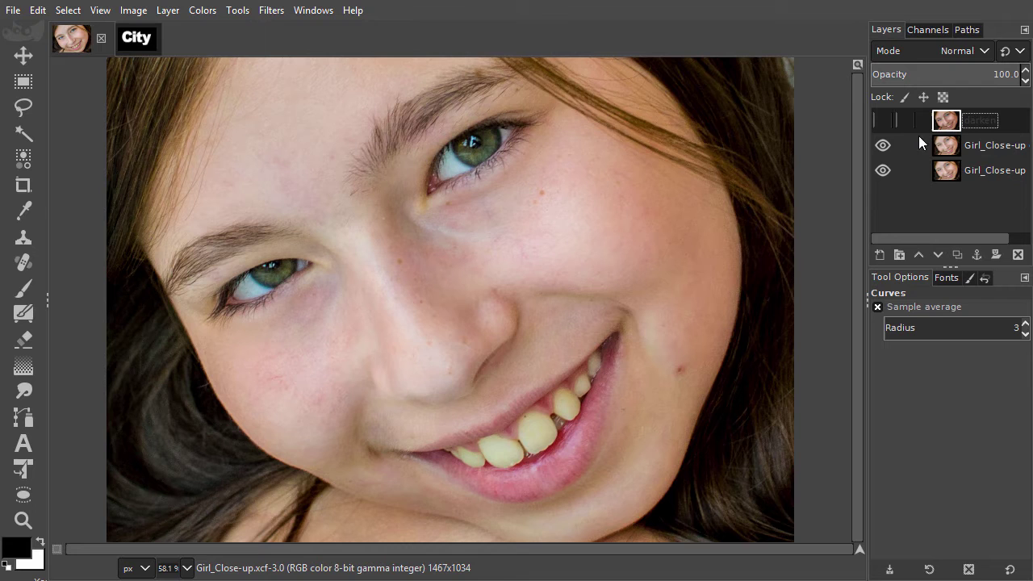
left_click(949, 150)
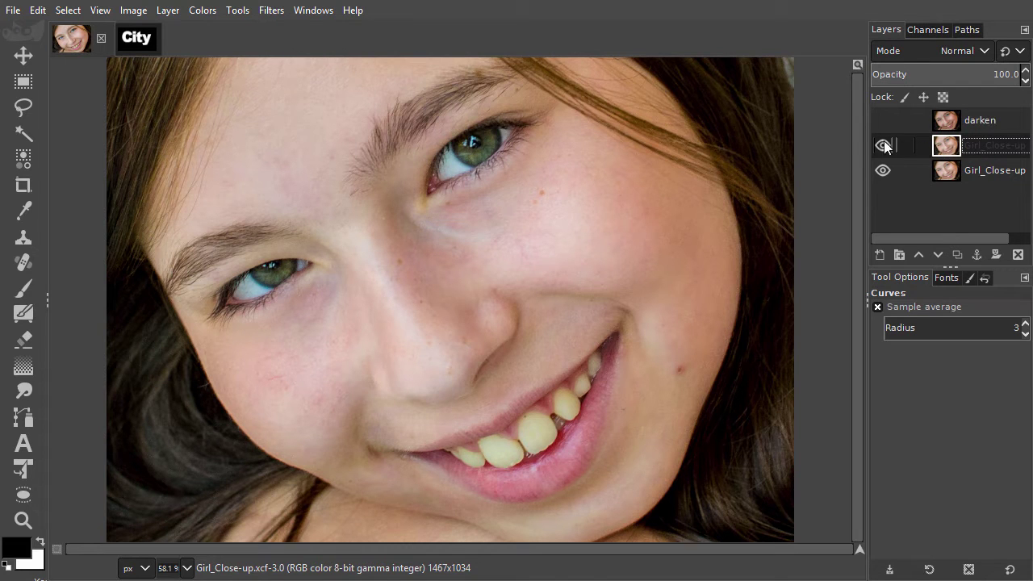
Brighten the middle copy by bending its curve upward.
left_click(202, 9)
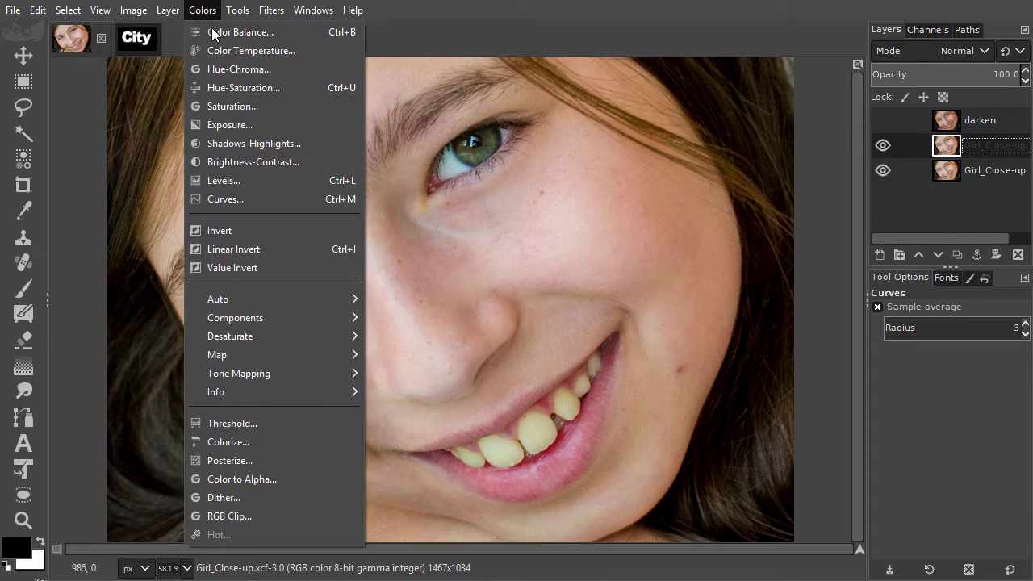
left_click(292, 201)
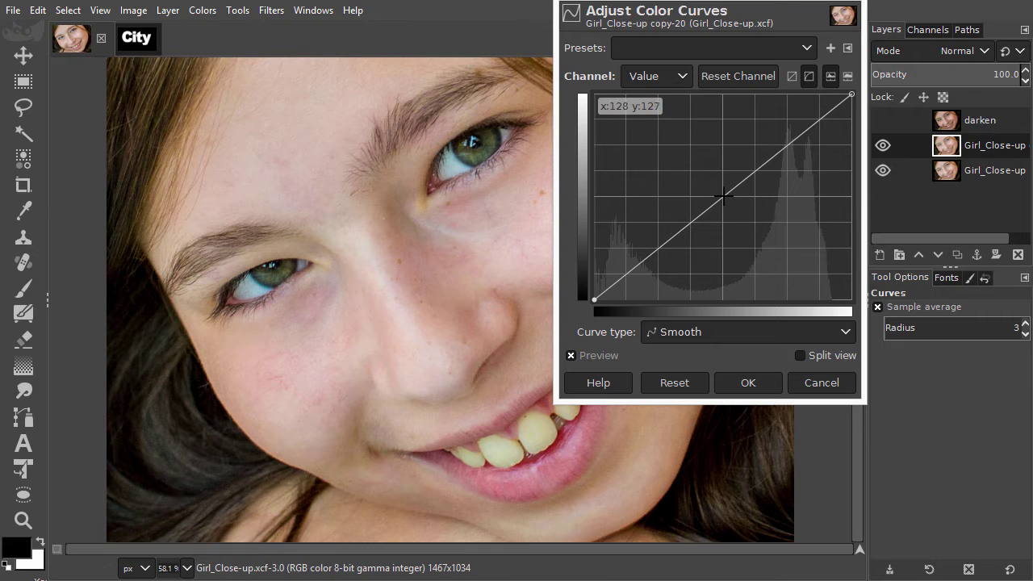
left_click_drag(722, 198, 723, 168)
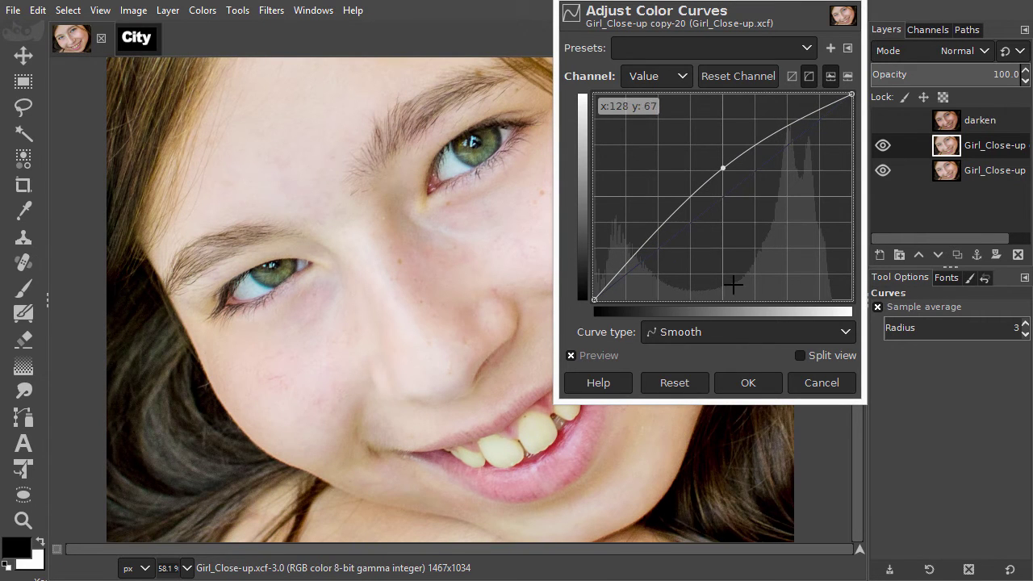
left_click(753, 384)
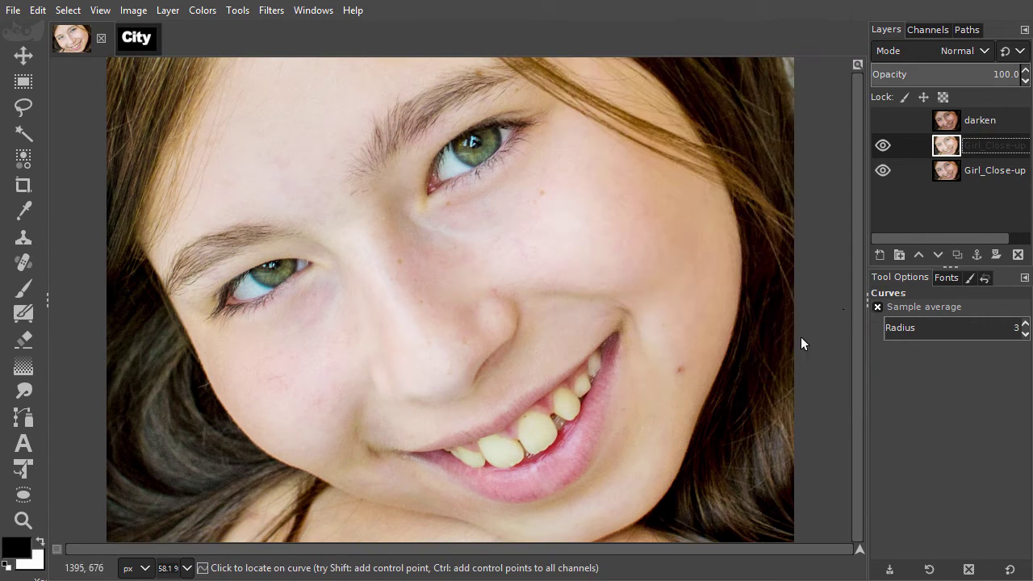
Rename the middle layer to 'lighten'.
double_click(985, 145)
type("lighten")
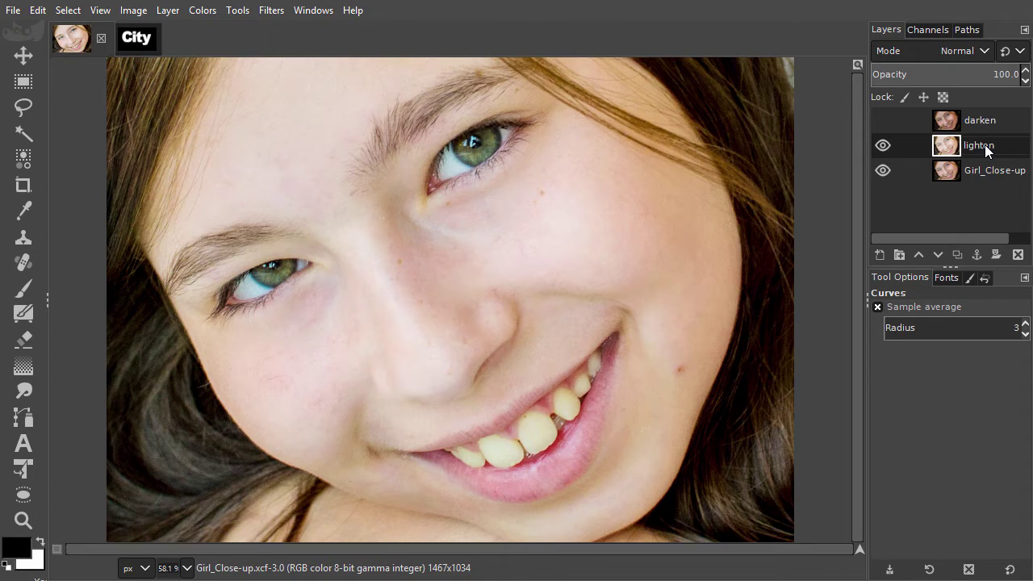
double_click(985, 145)
Add a fully black layer mask to the lighten layer.
right_click(950, 151)
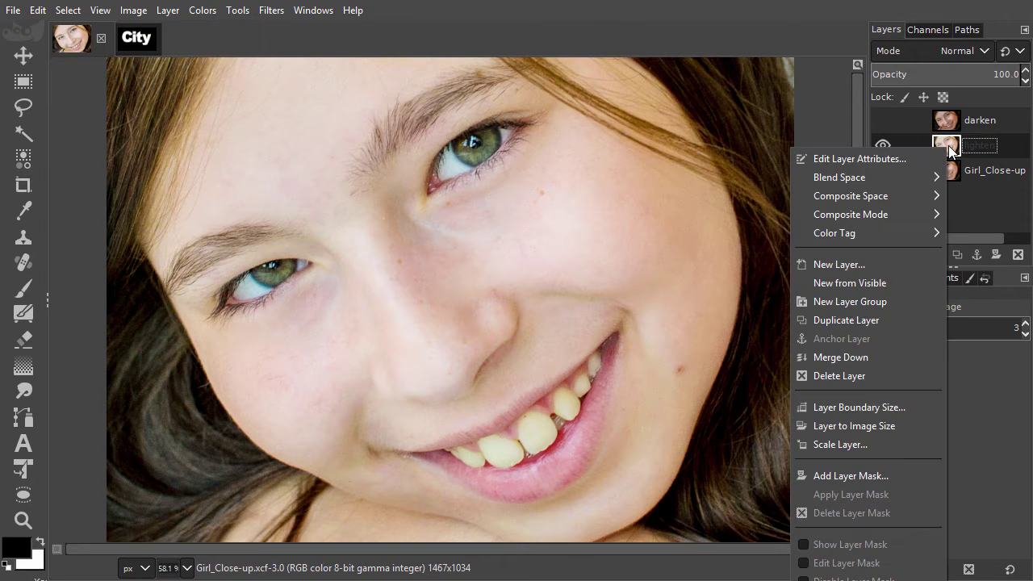
left_click(888, 475)
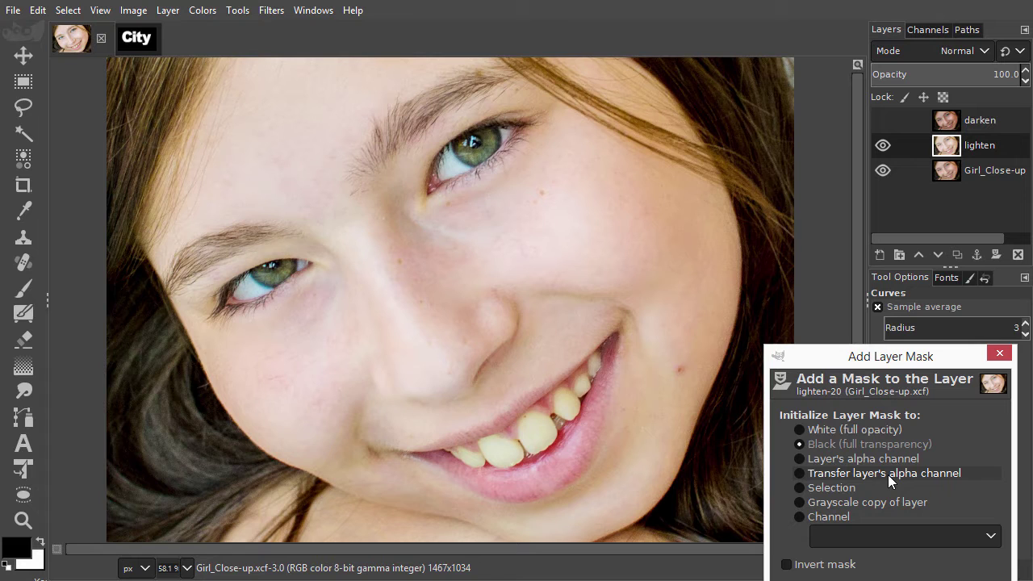
key("Return")
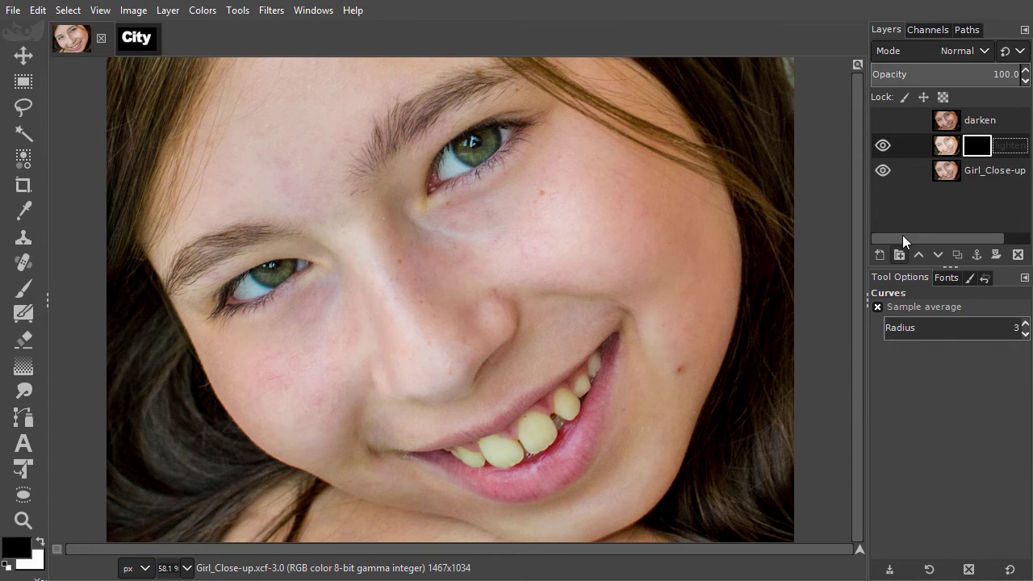
Make the darken layer visible again and give it a fully black mask too.
left_click(882, 120)
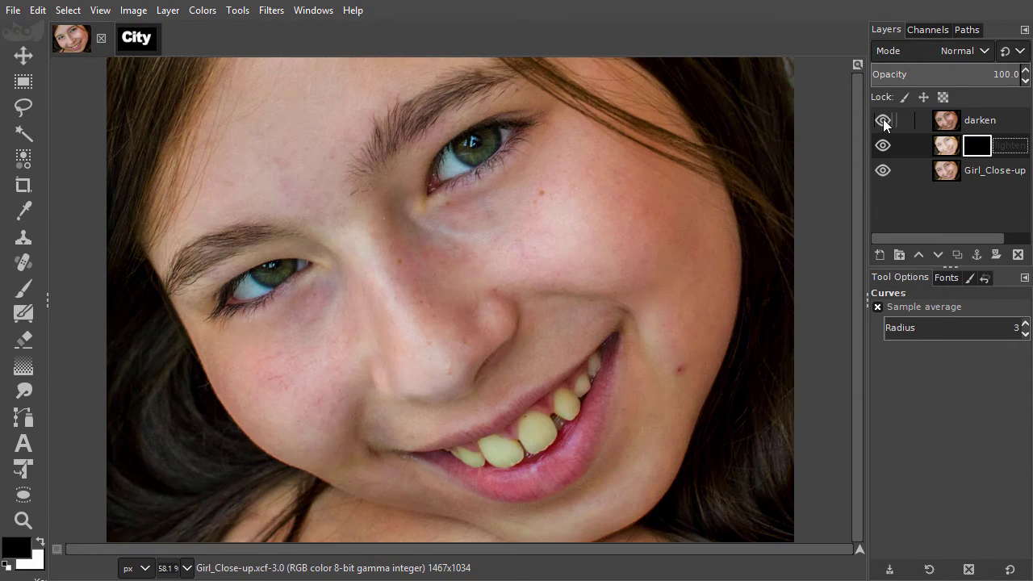
right_click(947, 120)
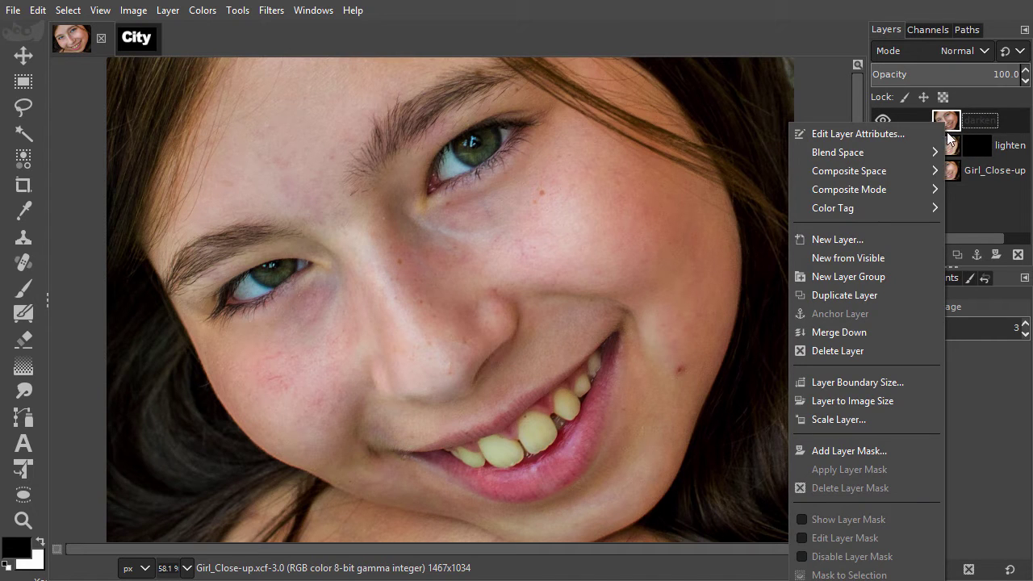
left_click(913, 448)
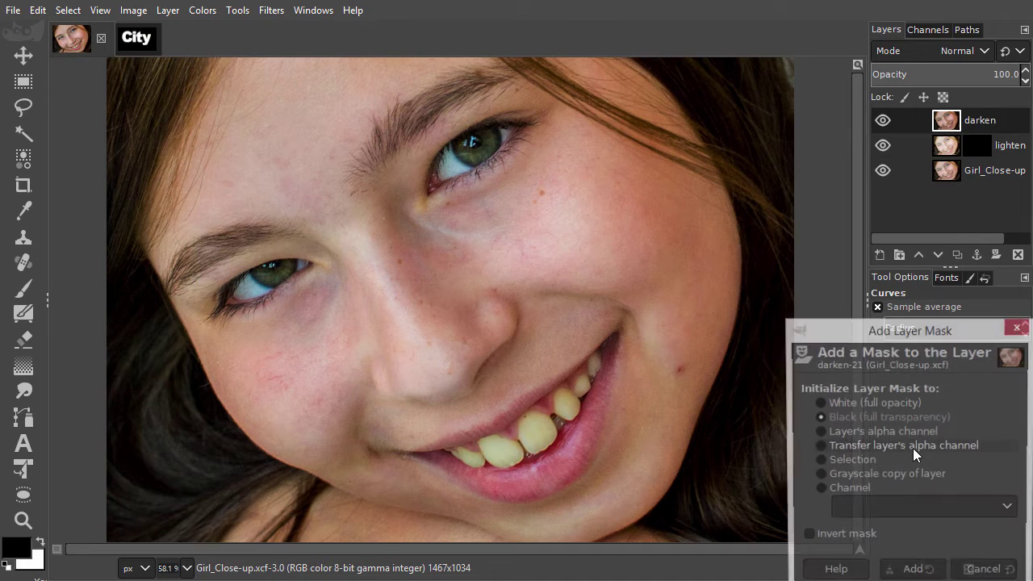
key("Return")
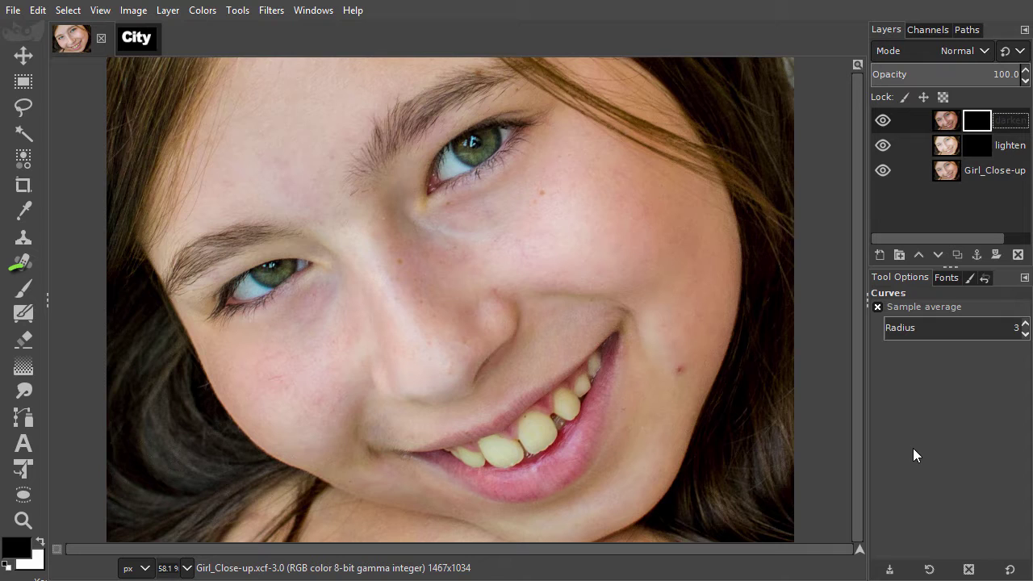
Switch to the paintbrush, enlarge it to size 300, and set opacity to about 30%.
key("p")
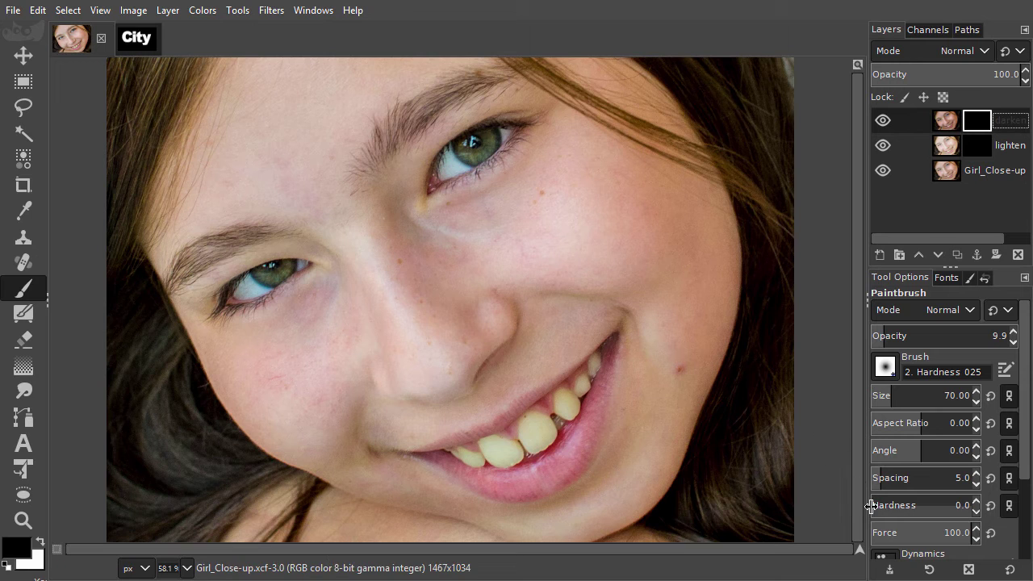
key("bracketright")
key("bracketright")
key("bracketright")
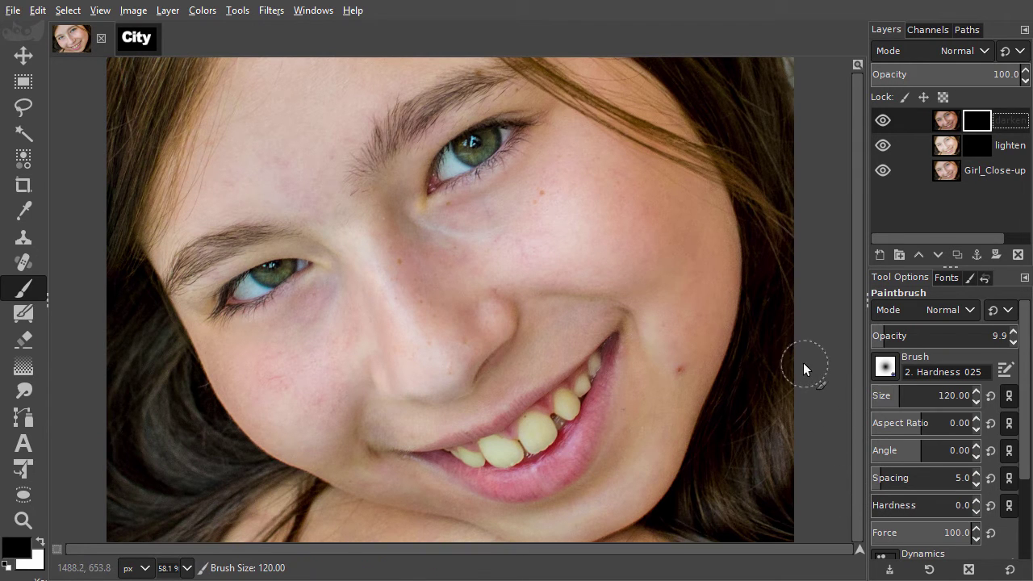
key("bracketright")
key("bracketright")
key("bracketright")
key("bracketright")
key("bracketright")
key("bracketright")
key("bracketright")
key("bracketright")
key("bracketright")
key("bracketright")
key("bracketright")
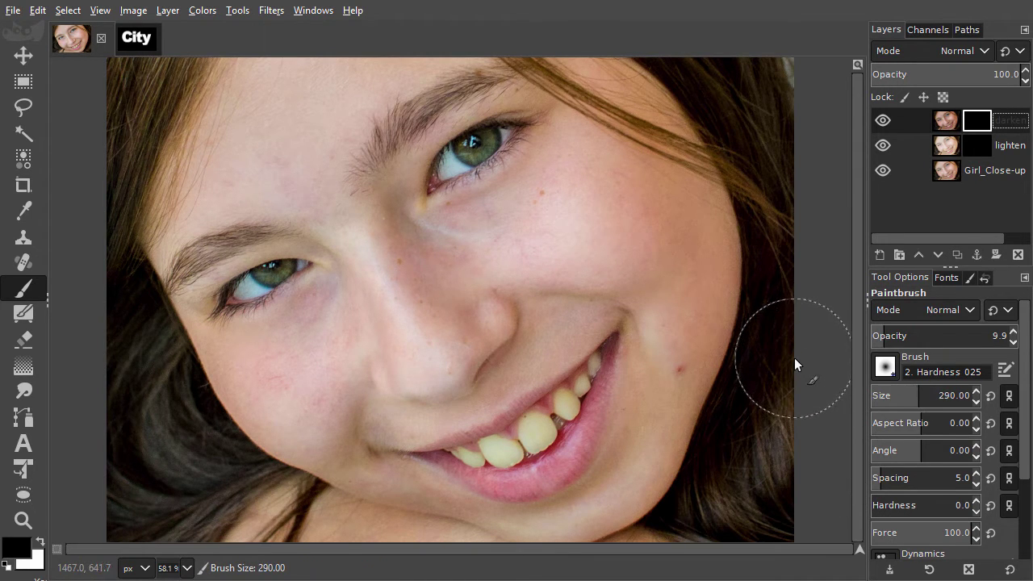
key("bracketright")
key("bracketright")
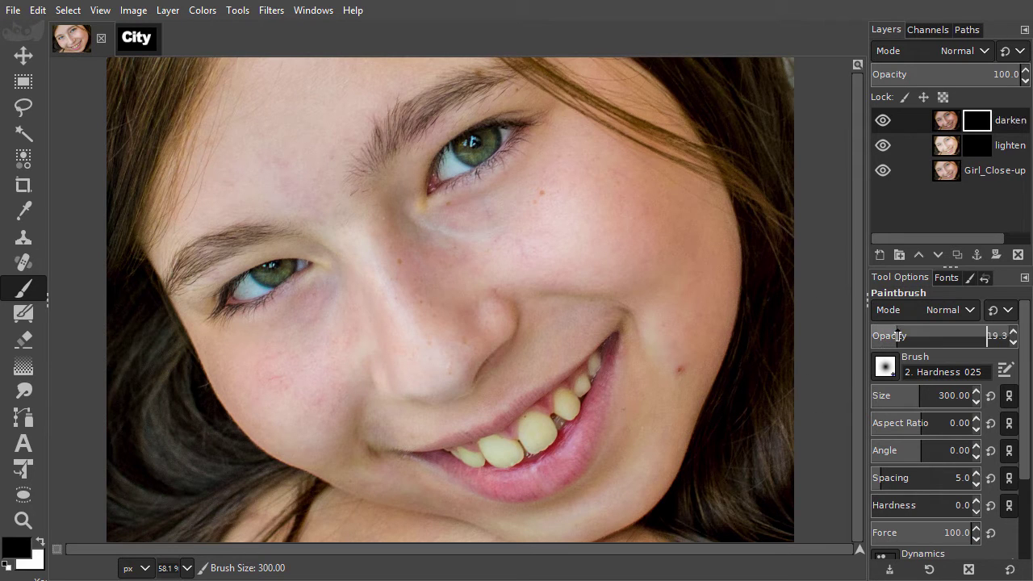
left_click_drag(899, 337, 913, 337)
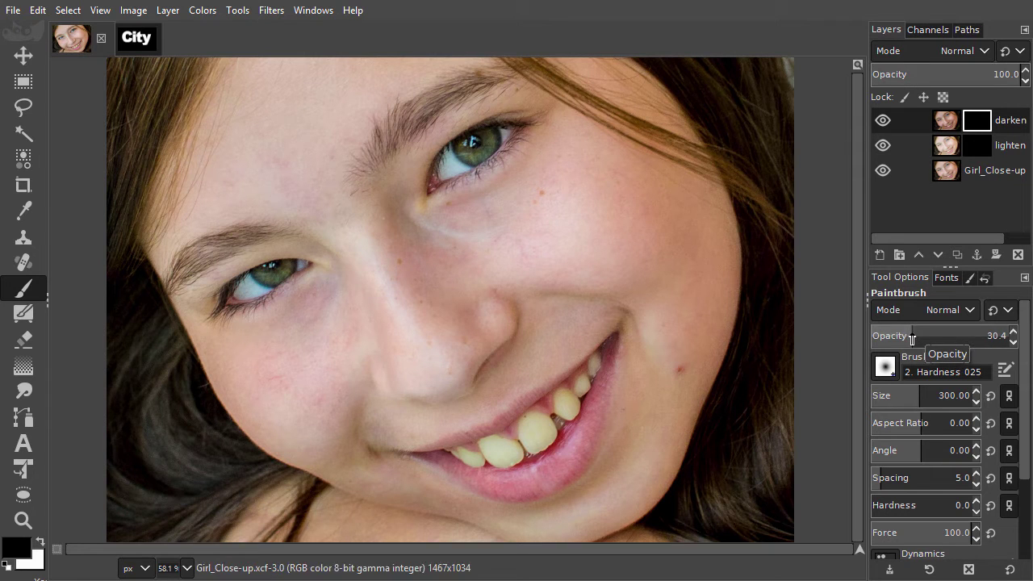
Paint white on the darken mask along the right and left edges of the face.
left_click(45, 539)
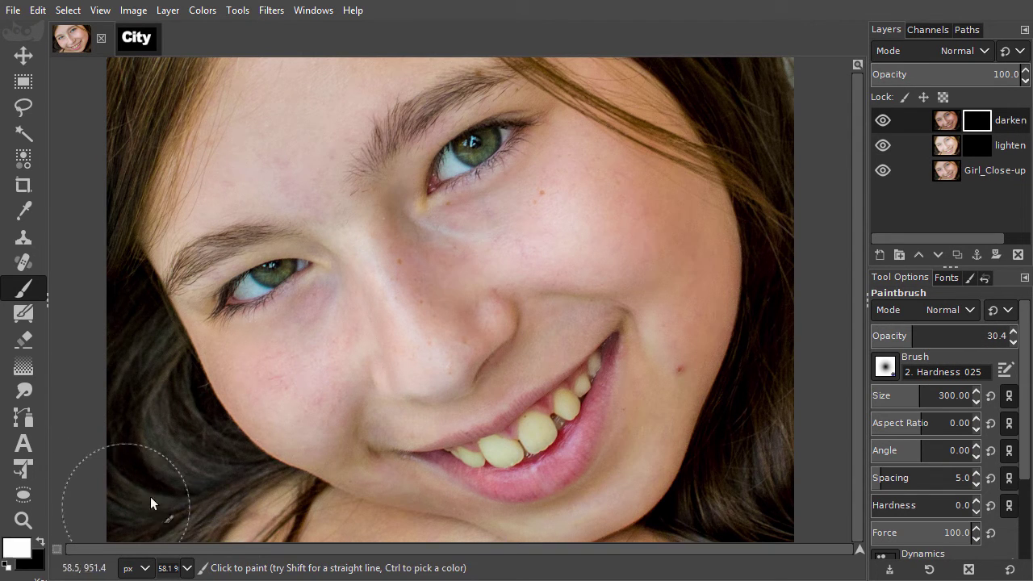
mouse_move(627, 113)
left_mouse_down()
mouse_move(703, 370)
mouse_move(625, 67)
mouse_move(712, 451)
mouse_move(645, 95)
mouse_move(740, 327)
left_mouse_up()
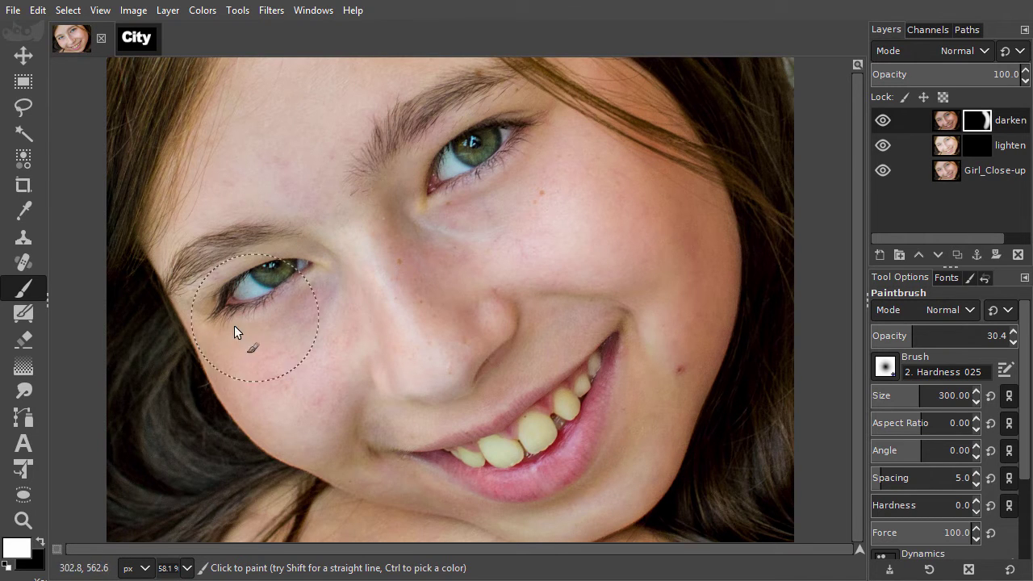
mouse_move(235, 330)
left_mouse_down()
mouse_move(330, 495)
mouse_move(166, 235)
mouse_move(387, 497)
mouse_move(151, 221)
mouse_move(382, 515)
left_mouse_up()
Brighten the cheeks and under-eye area on the lighten mask, then toggle layers to compare.
left_click(976, 146)
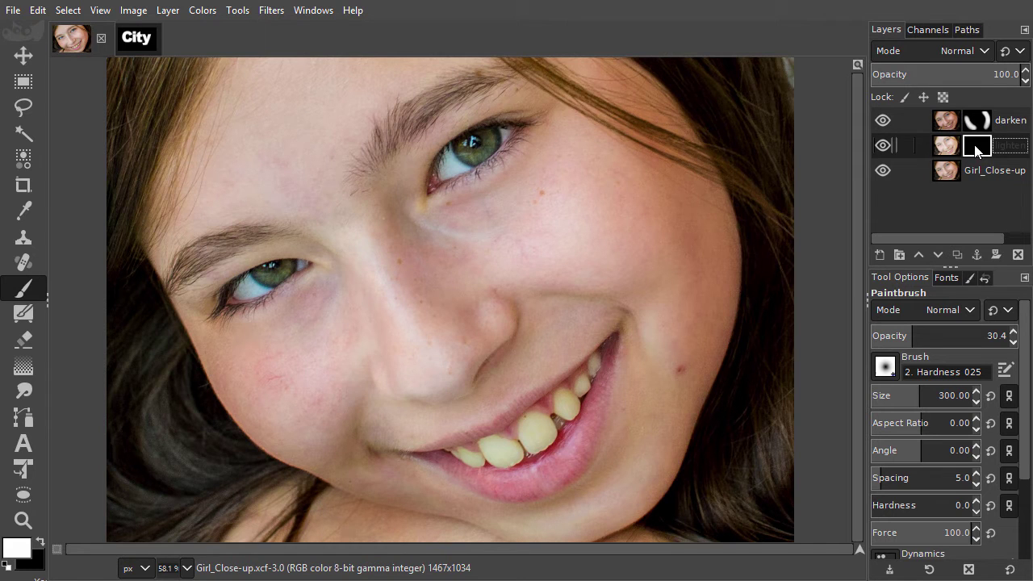
mouse_move(588, 212)
left_mouse_down()
mouse_move(335, 351)
mouse_move(296, 222)
mouse_move(288, 94)
mouse_move(250, 133)
left_mouse_up()
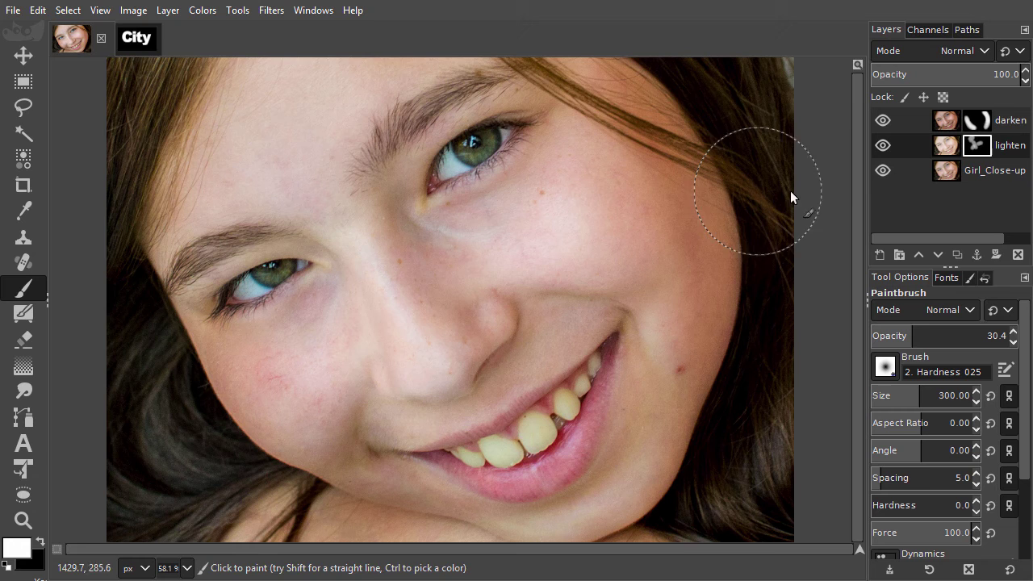
left_click(885, 148)
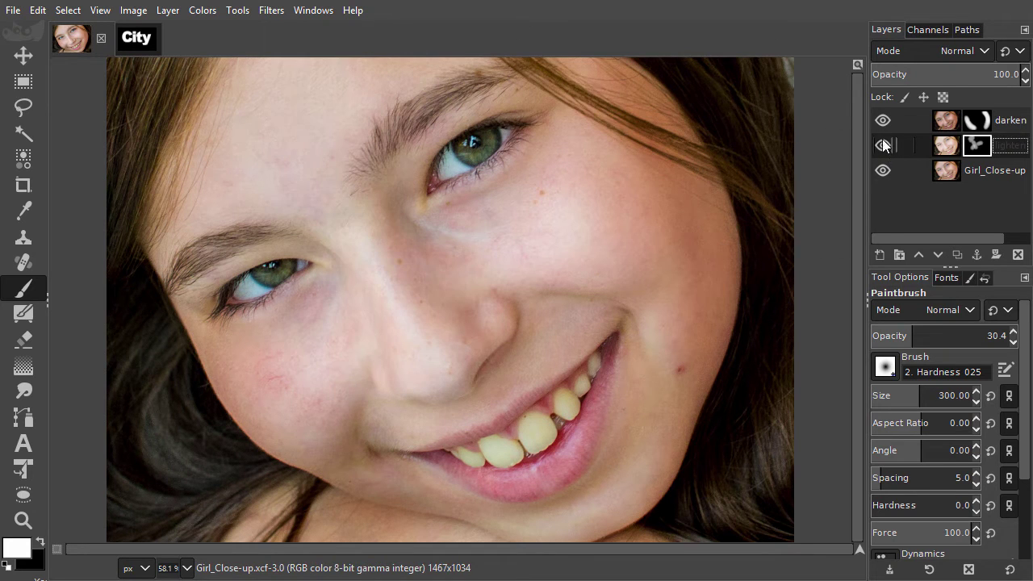
left_click(884, 119)
left_click(884, 120)
Select the Move tool and bring up the City image.
left_click(25, 56)
left_click(132, 37)
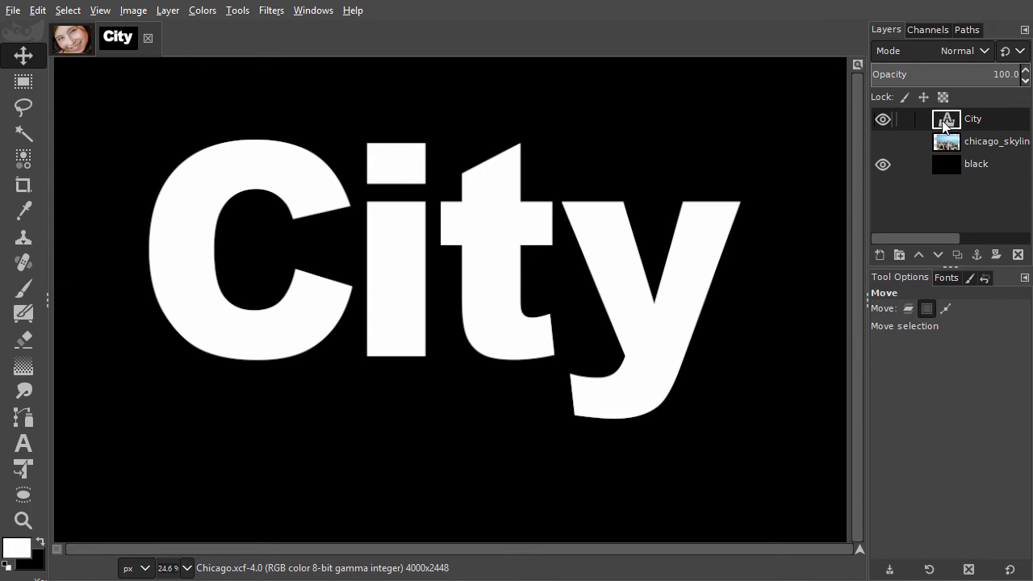
Load the City text as a selection and add a Selection-based mask to chicago_skyline.
left_click(945, 120, "alt")
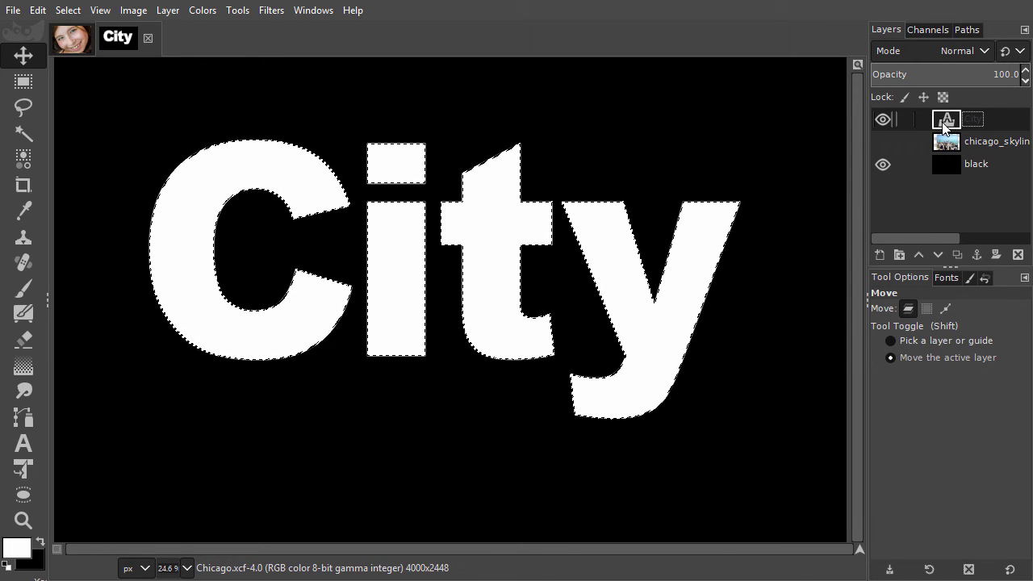
right_click(948, 146)
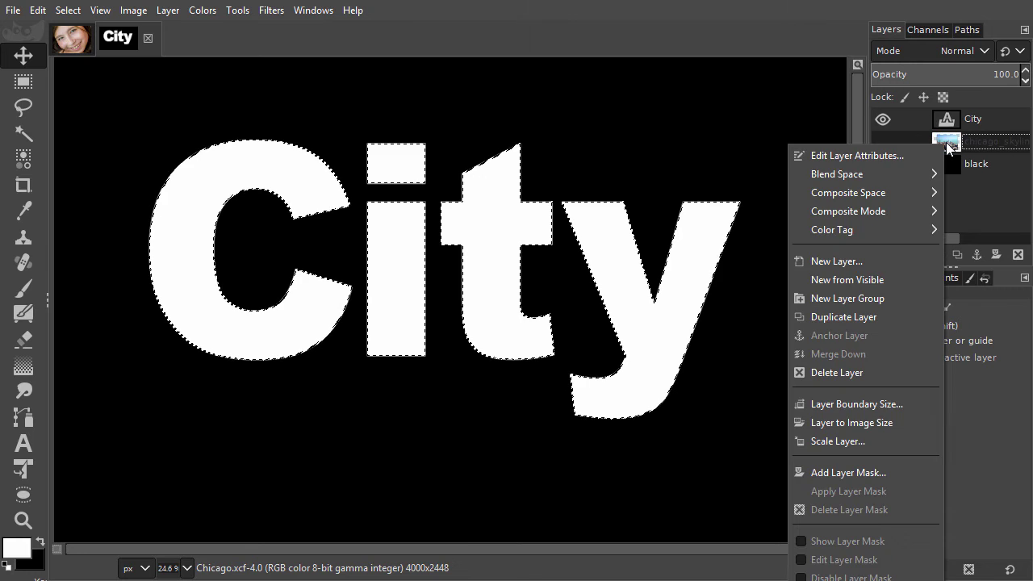
left_click(862, 472)
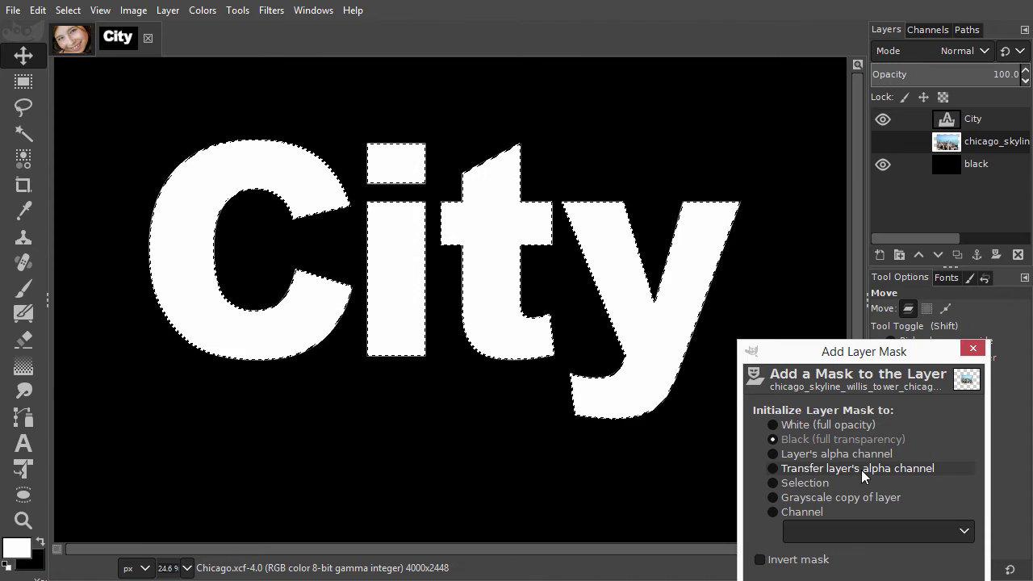
left_click(818, 484)
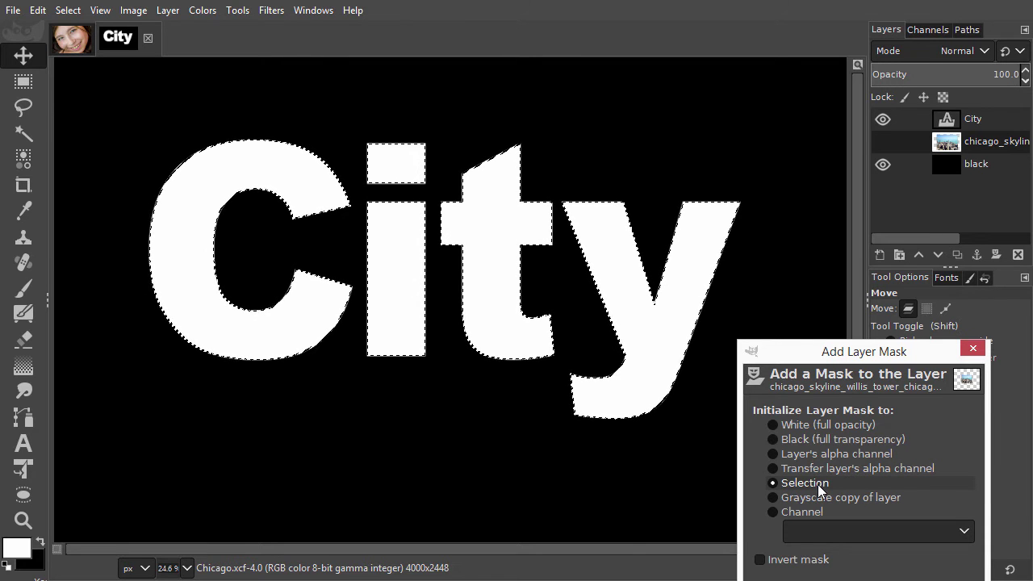
key("Return")
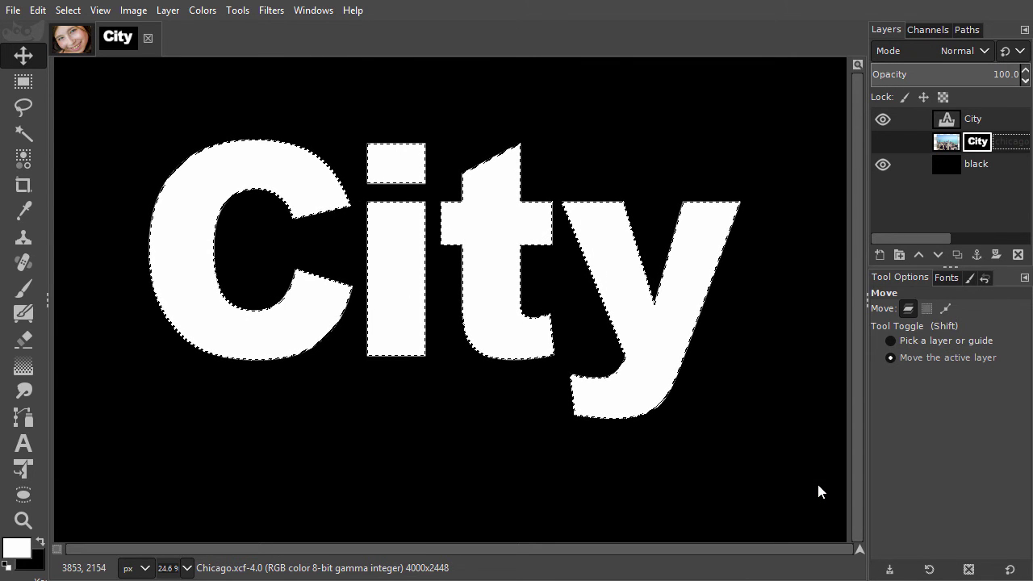
Clear the selection, hide the City text layer and show the masked skyline layer.
key("ctrl+shift+a")
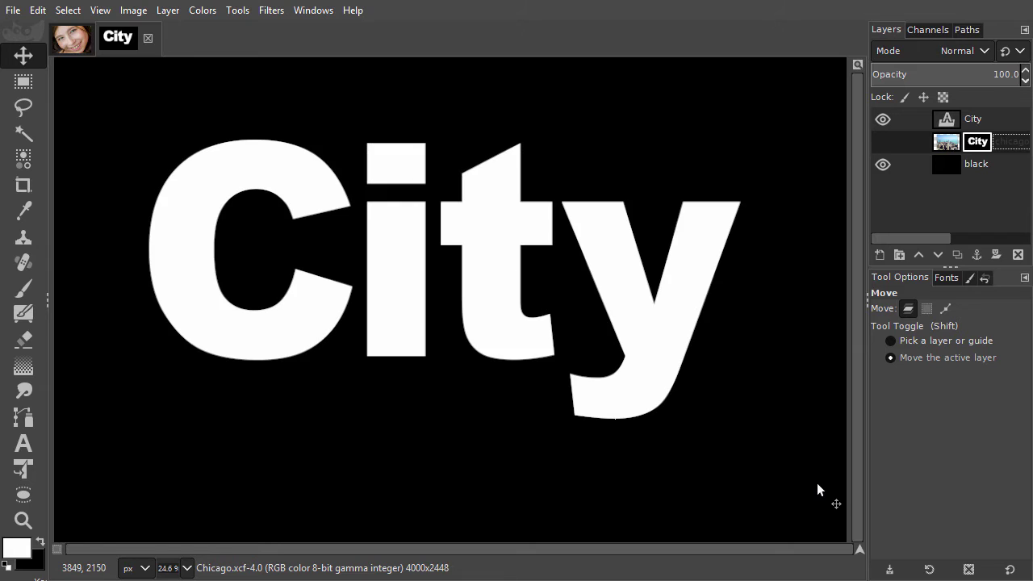
left_click(883, 119)
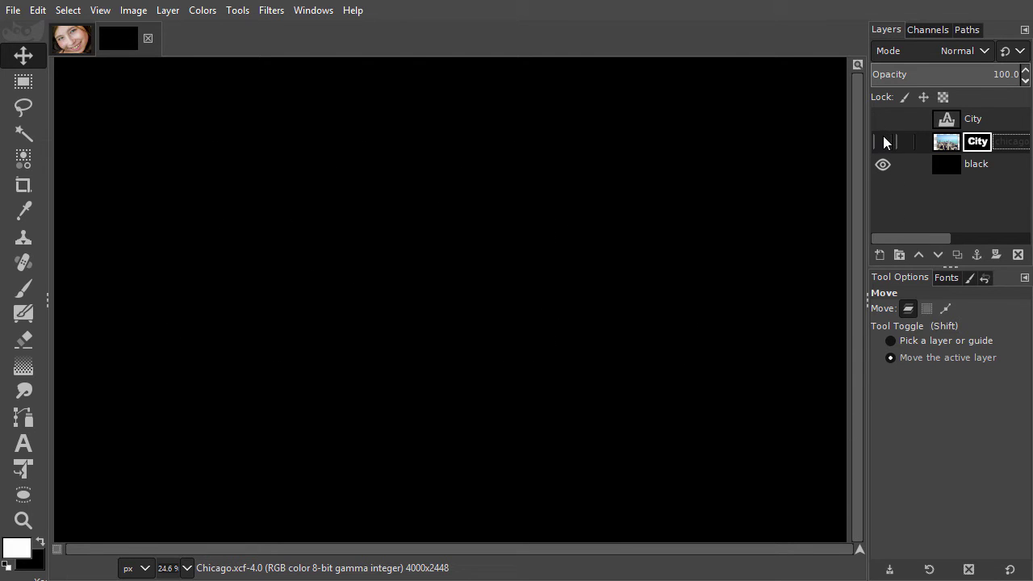
left_click(883, 141)
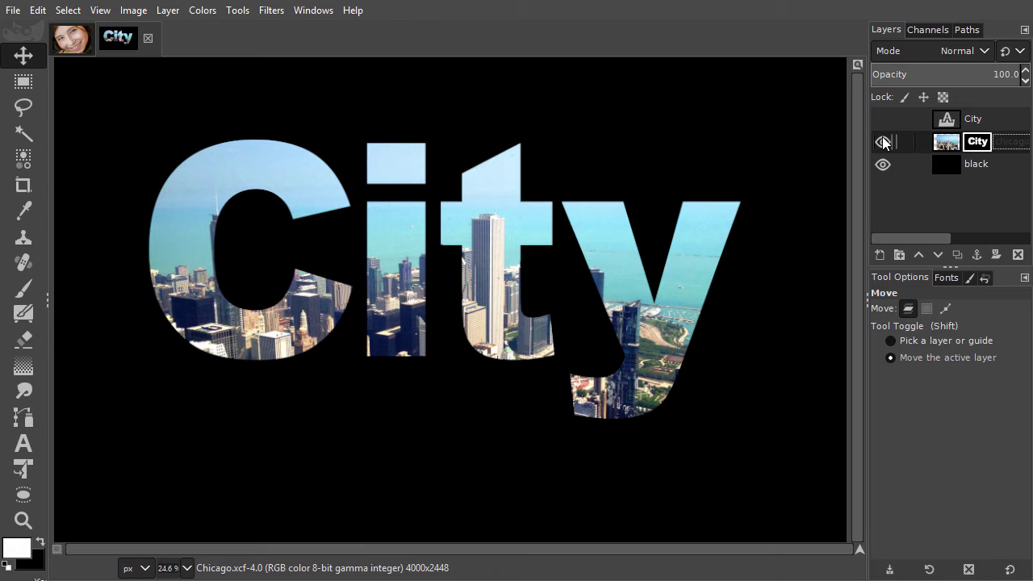
Reposition the skyline photo upward so the buildings fill the City letters.
left_click(493, 256)
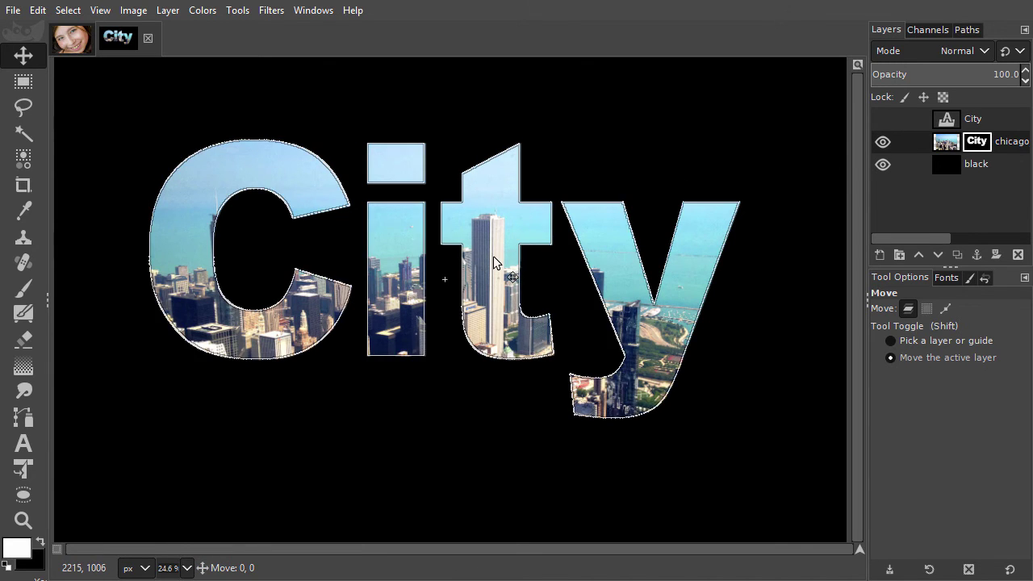
mouse_move(493, 256)
left_mouse_down()
mouse_move(497, 198)
mouse_move(495, 302)
left_mouse_up()
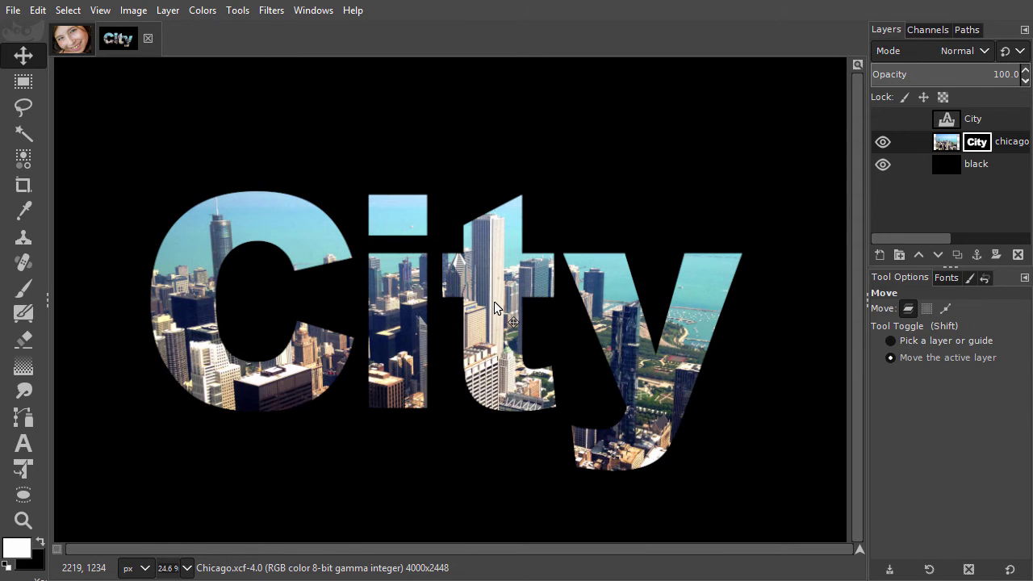
left_click(946, 143)
mouse_move(514, 304)
left_mouse_down()
mouse_move(537, 271)
mouse_move(463, 299)
mouse_move(513, 297)
left_mouse_up()
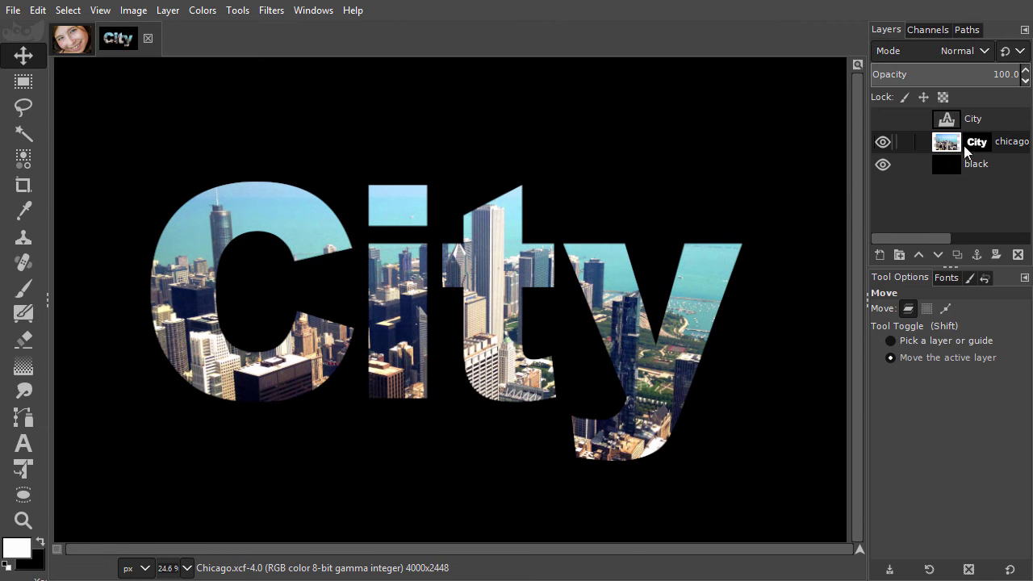
mouse_move(619, 299)
left_mouse_down()
mouse_move(626, 99)
mouse_move(628, 218)
left_mouse_up()
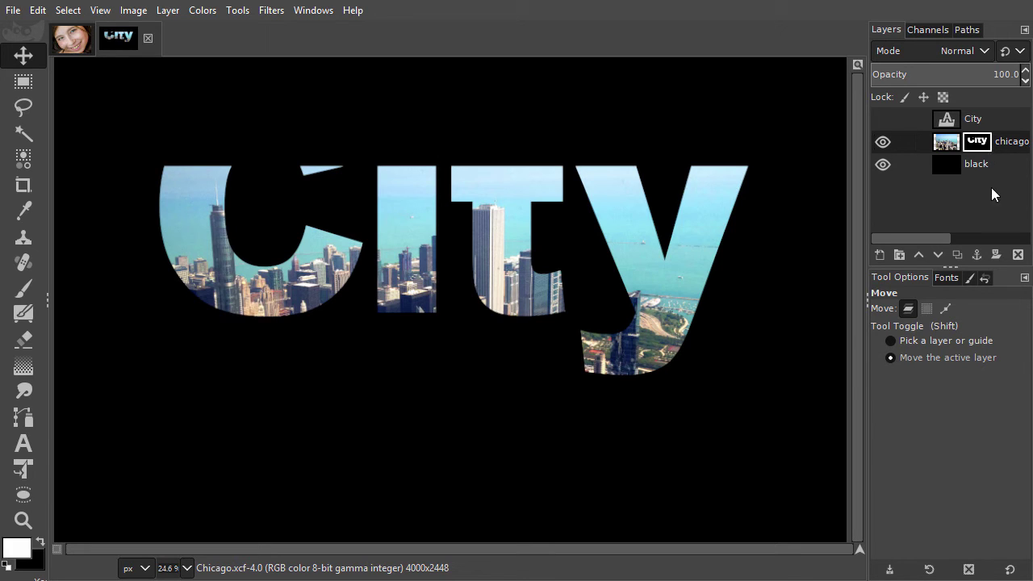
Delete the skyline mask, group skyline above City in a new layer group, and show City.
left_click(996, 255, "shift")
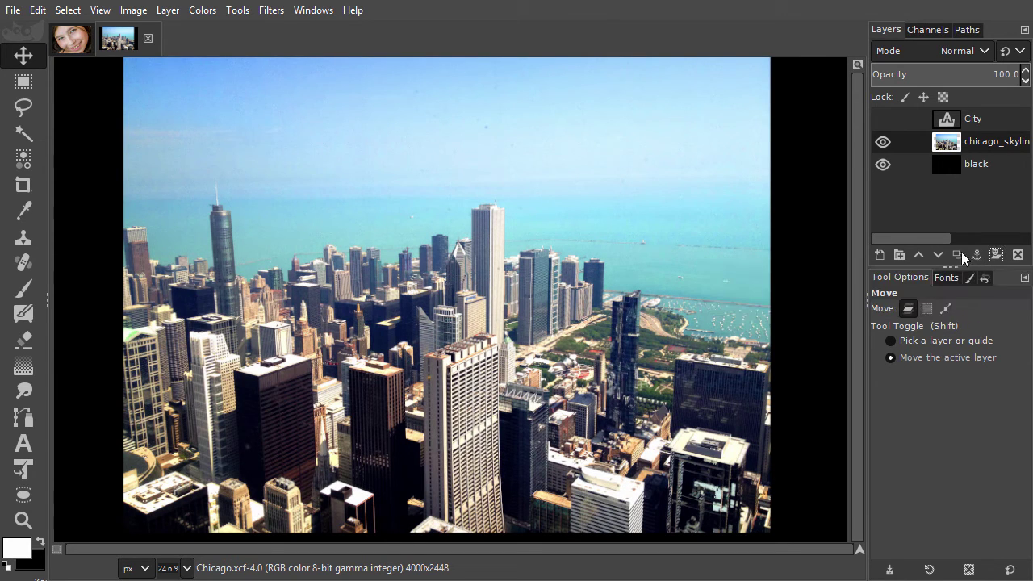
left_click(900, 254)
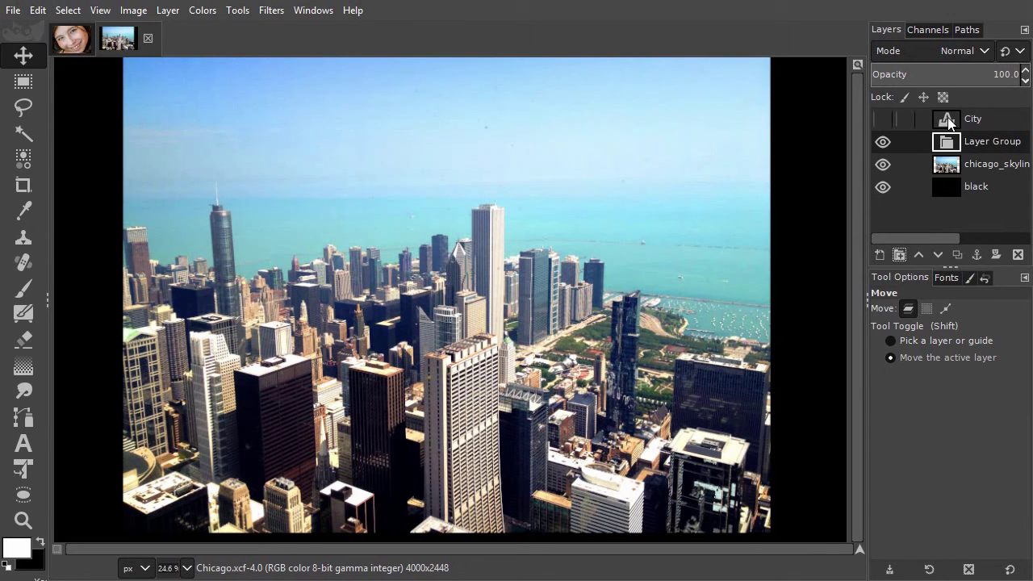
mouse_move(948, 120)
left_mouse_down()
mouse_move(953, 146)
mouse_move(969, 157)
left_mouse_up()
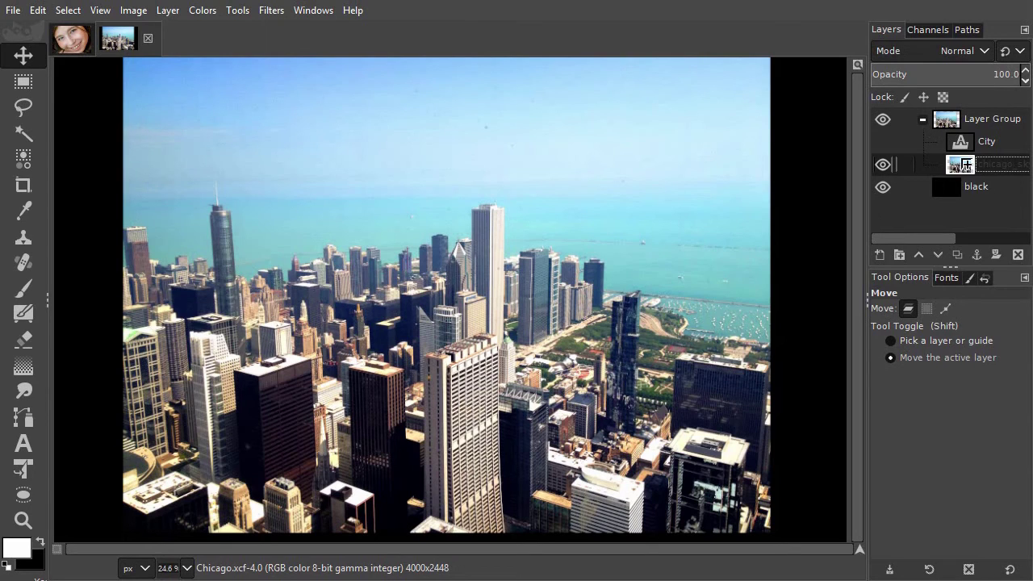
left_click_drag(967, 164, 967, 139)
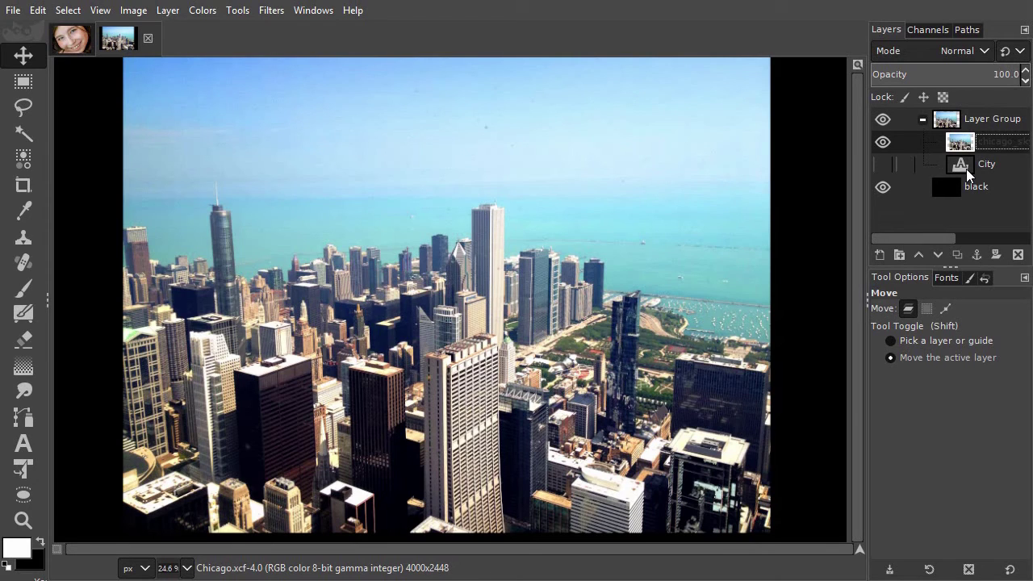
left_click(882, 164)
Set the skyline layer's Composite mode to Intersection in Layer Attributes.
double_click(964, 143)
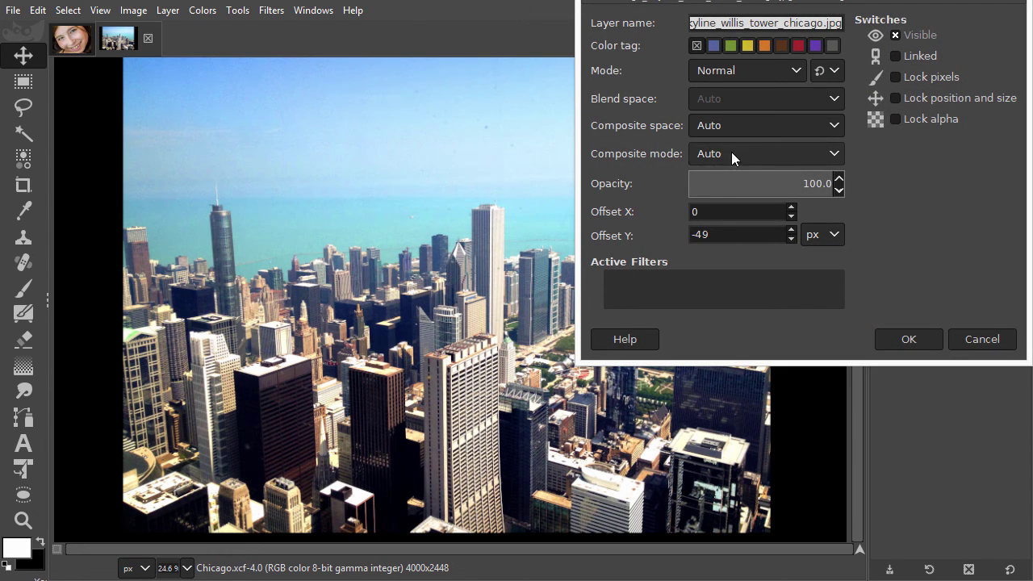
left_click(773, 151)
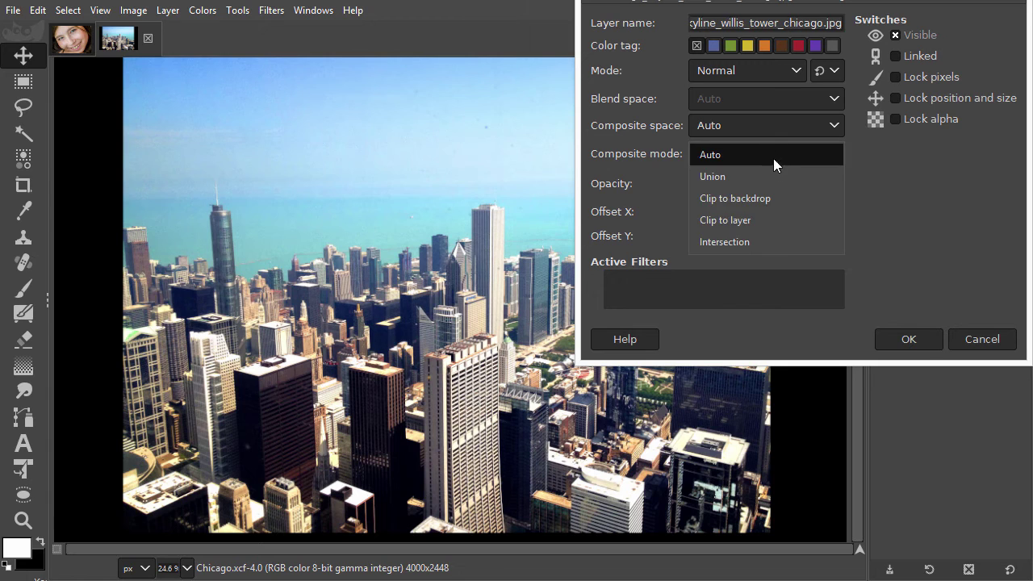
left_click(774, 242)
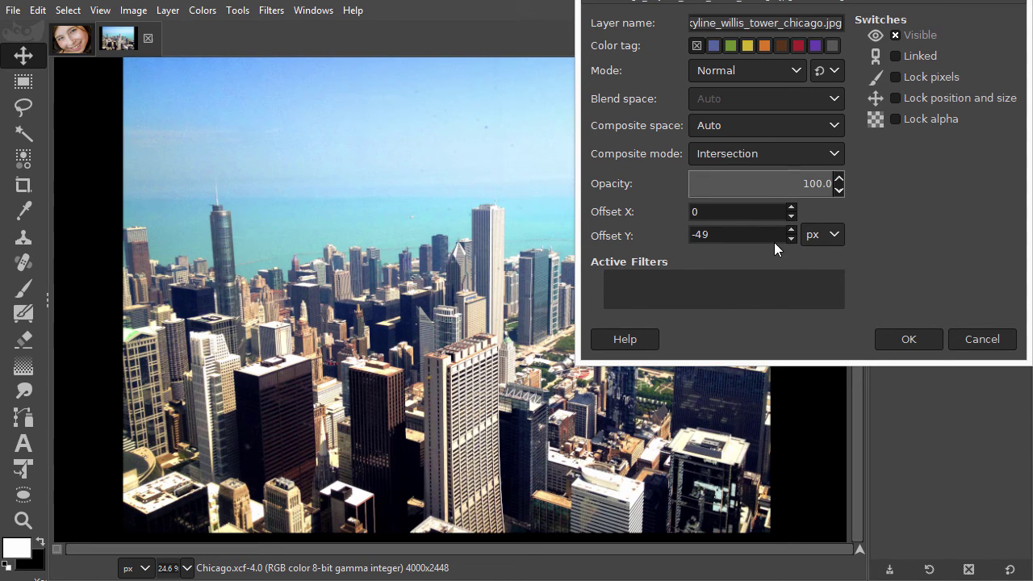
left_click(904, 344)
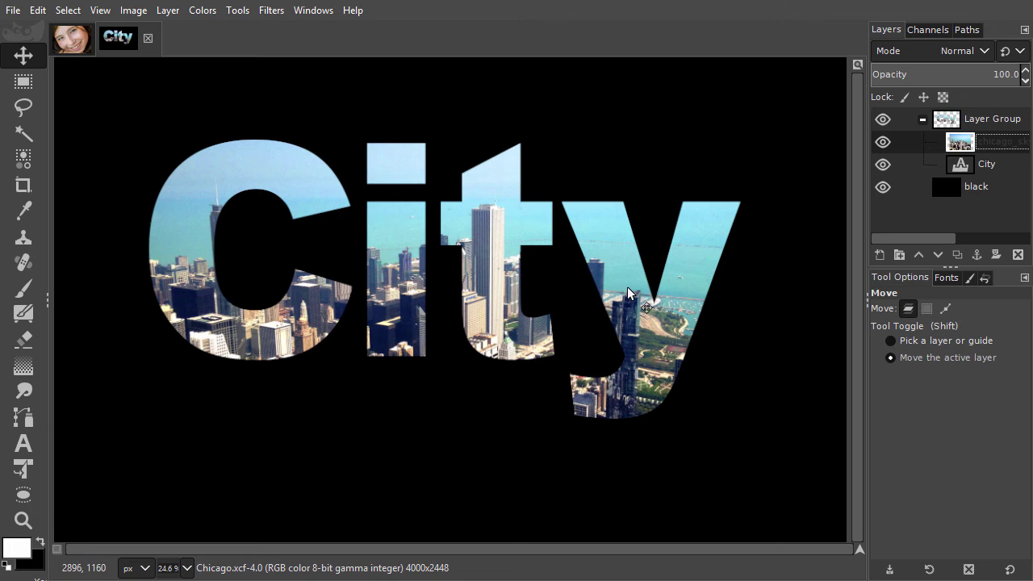
Shift the skyline photo up and right, then move the City lettering right and up.
mouse_move(631, 291)
left_mouse_down()
mouse_move(698, 255)
mouse_move(716, 275)
left_mouse_up()
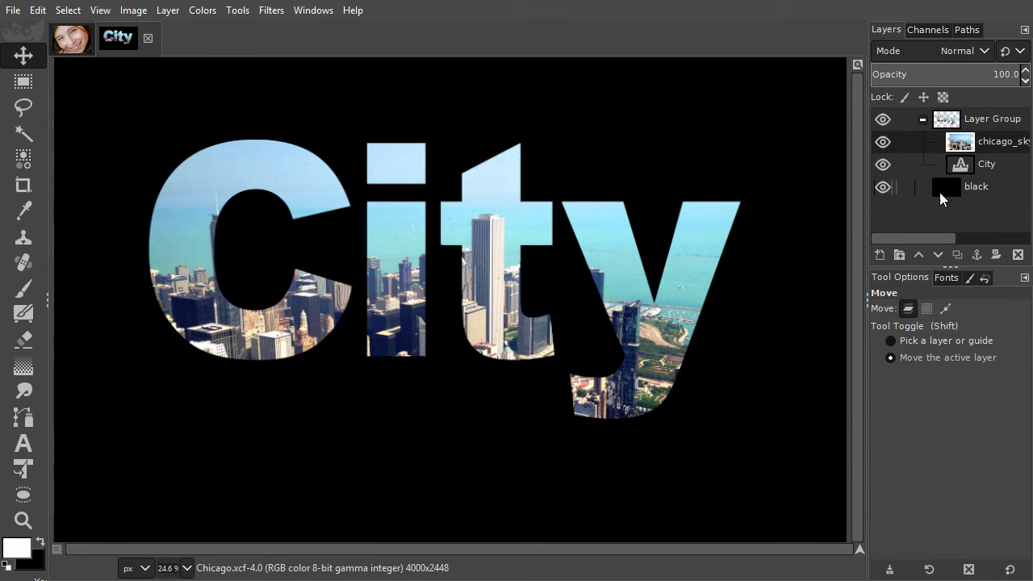
left_click(961, 165)
left_click_drag(647, 279, 666, 328)
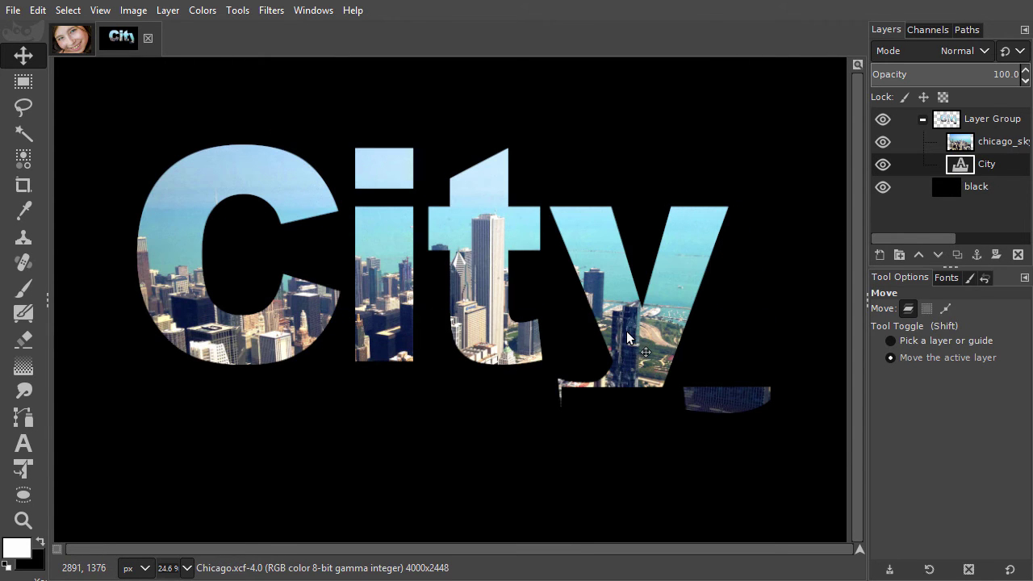
mouse_move(627, 328)
left_mouse_down()
mouse_move(663, 133)
mouse_move(663, 310)
left_mouse_up()
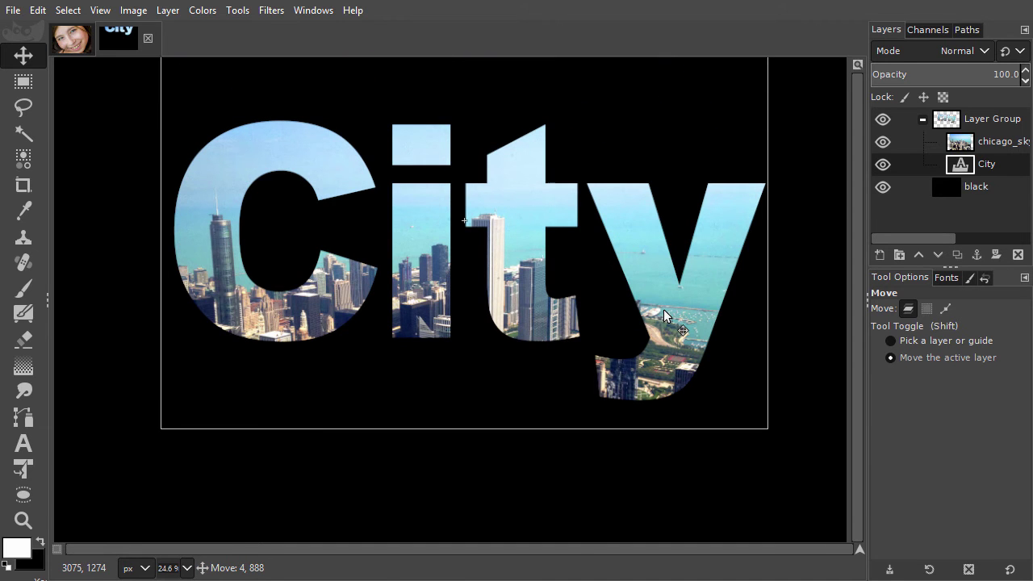
Retype the City text layer so it reads 'sky'.
double_click(960, 164)
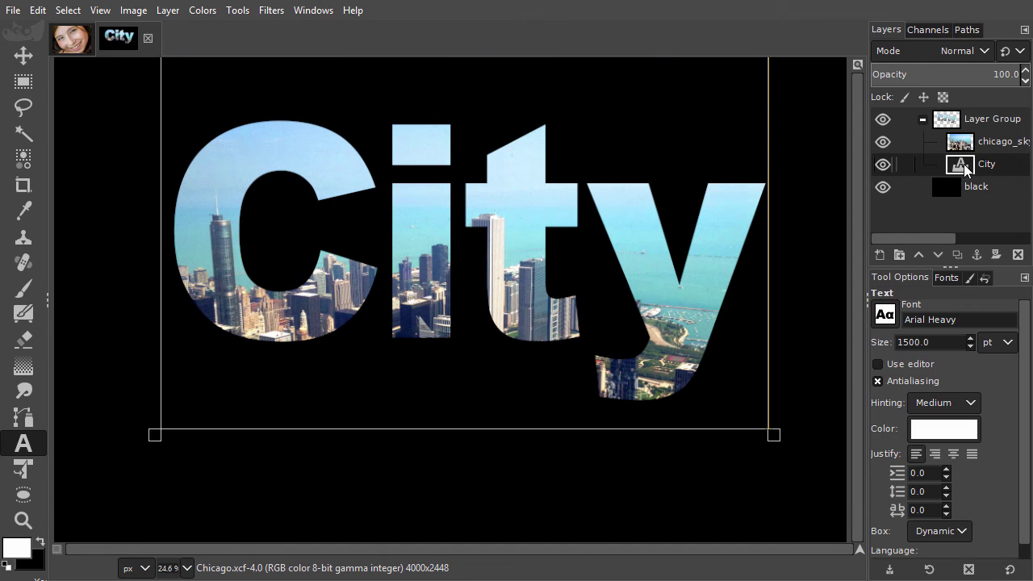
key("shift+Left")
key("shift+Left")
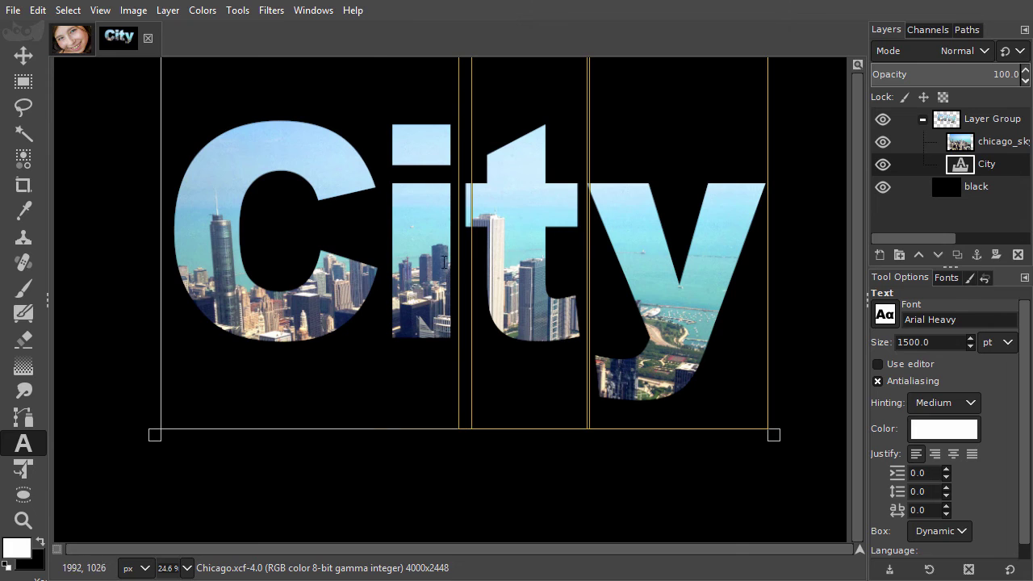
key("shift+Left")
key("shift+Left")
type("sk")
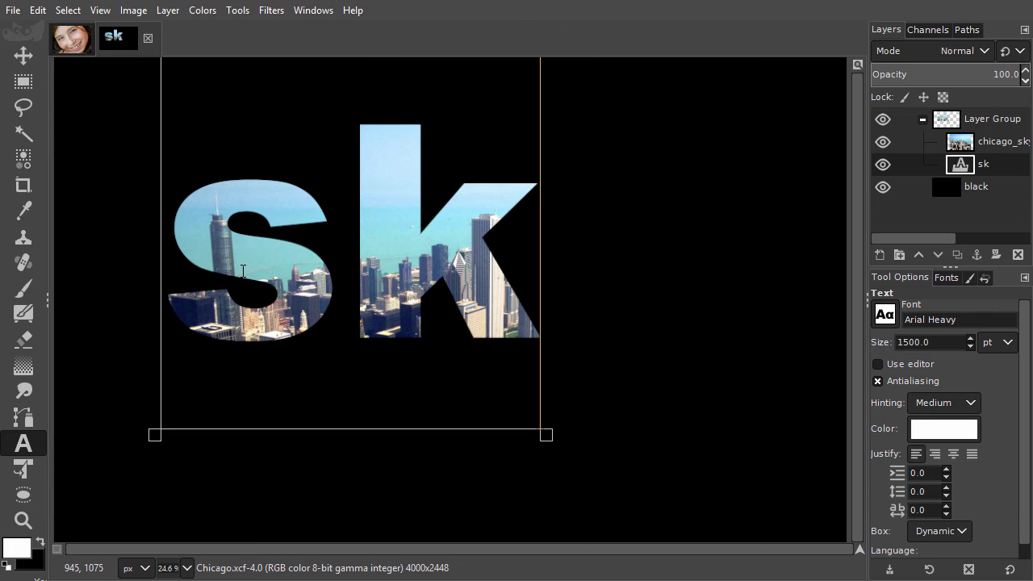
type("y")
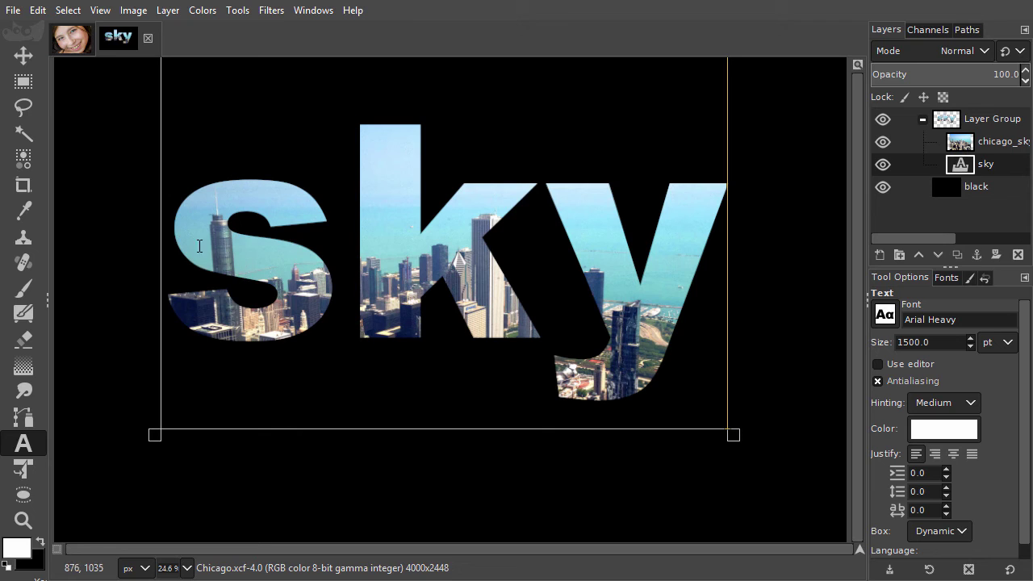
left_click(23, 56)
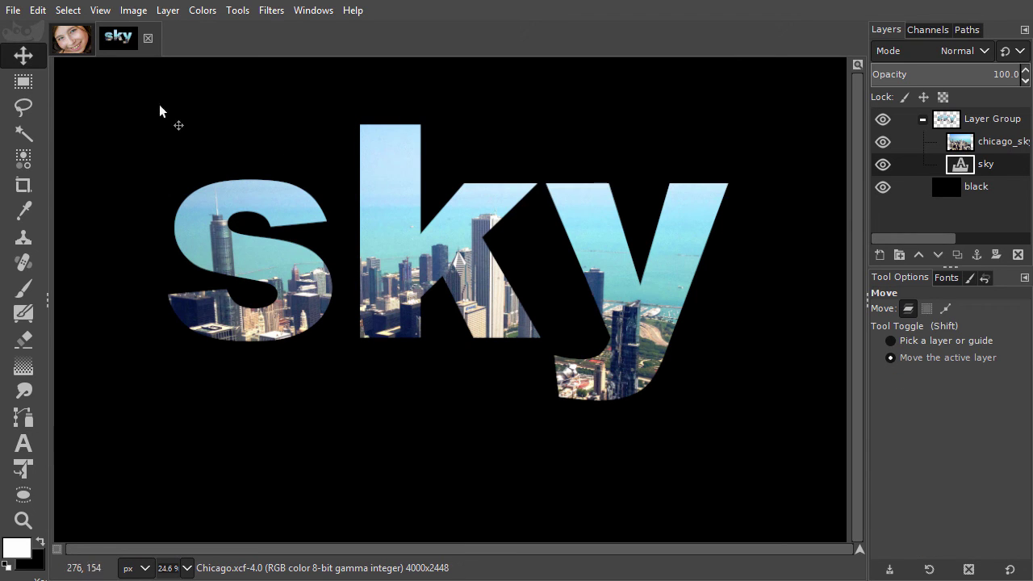
Move the sky text above the skyline, set its mode to Erase, and hide the black layer.
left_click(962, 166)
left_click_drag(961, 159, 966, 139)
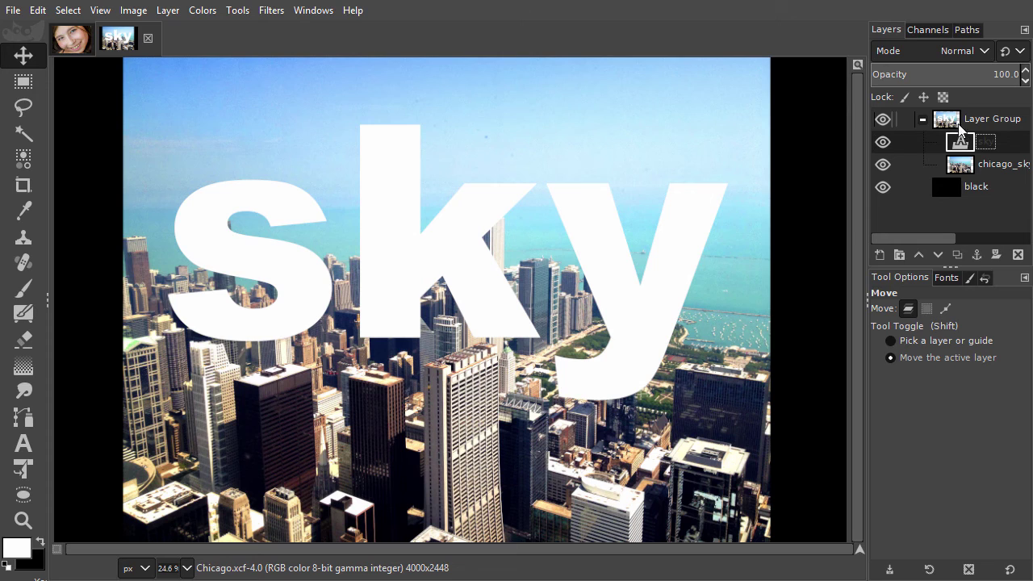
left_click(958, 49)
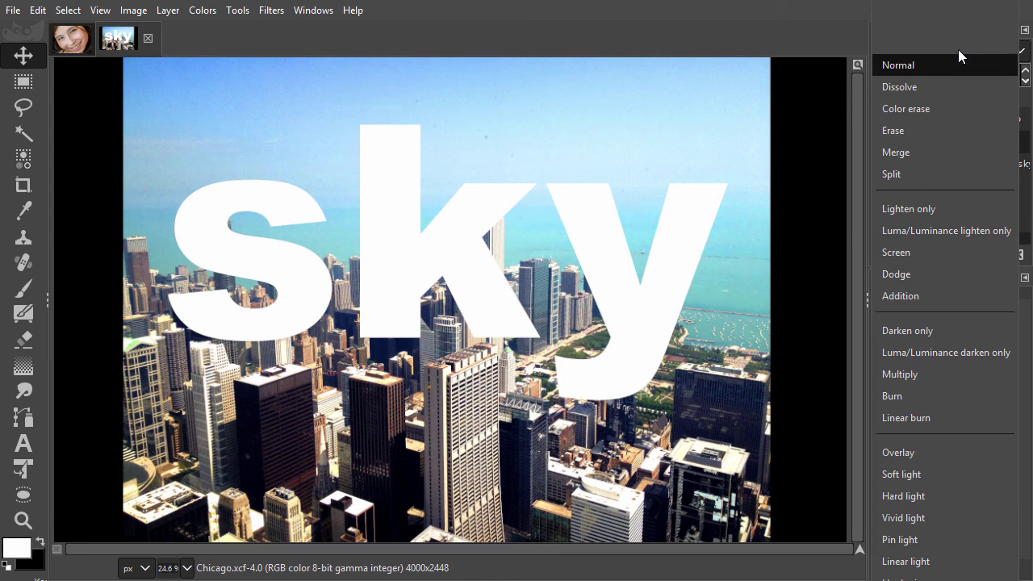
left_click(955, 129)
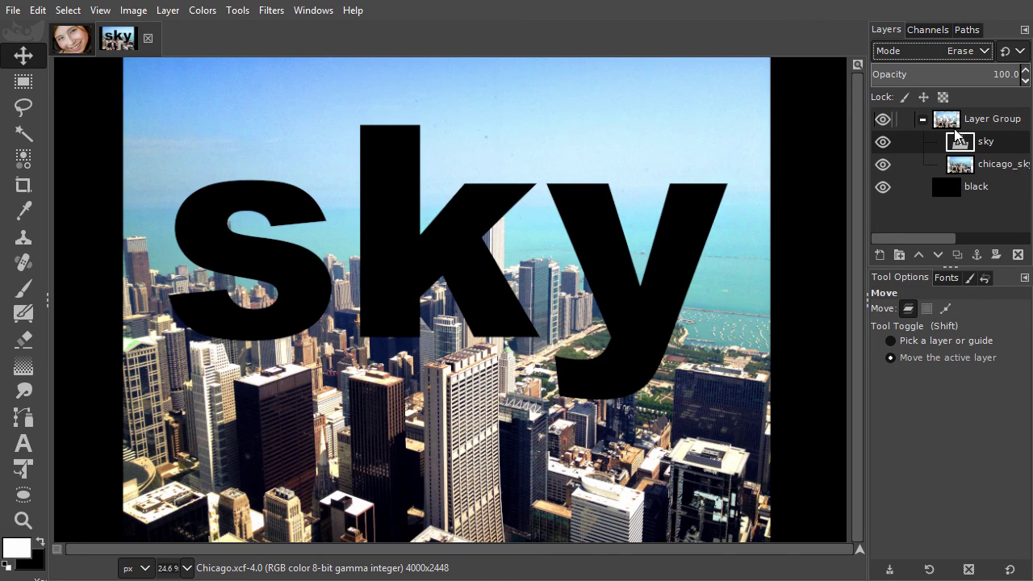
left_click(884, 189)
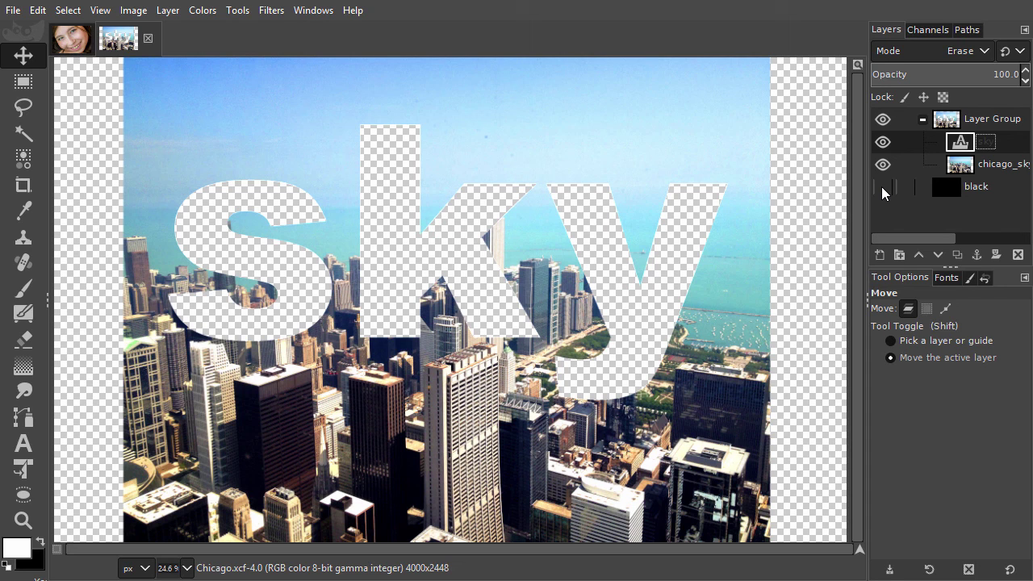
Nudge the skyline photo slightly and retype the cut-out text as 'chic'.
mouse_move(681, 267)
left_mouse_down()
mouse_move(707, 252)
mouse_move(796, 253)
mouse_move(667, 262)
left_mouse_up()
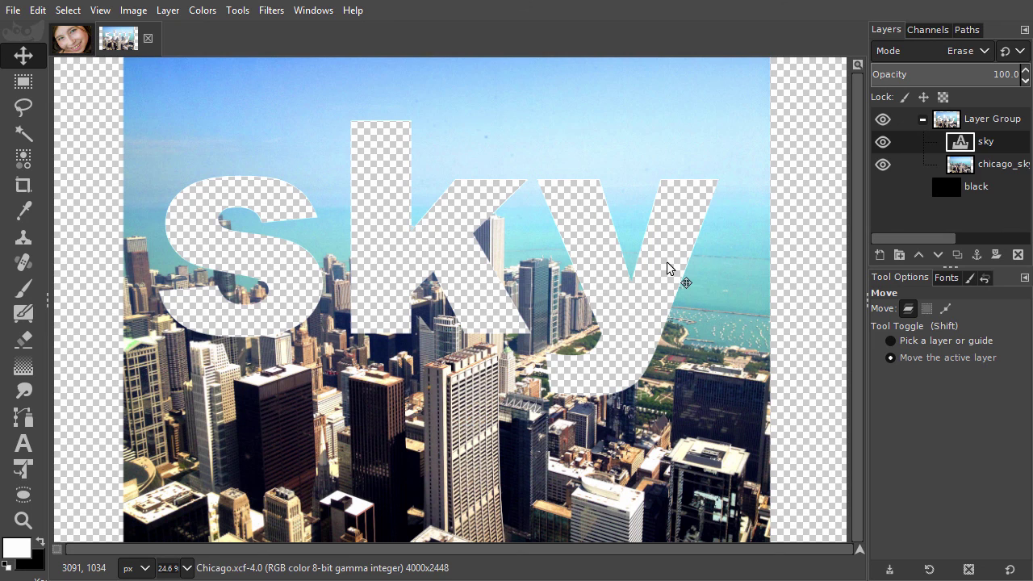
key("Page_Down")
mouse_move(764, 246)
left_mouse_down()
mouse_move(689, 237)
mouse_move(746, 337)
left_mouse_up()
double_click(960, 142)
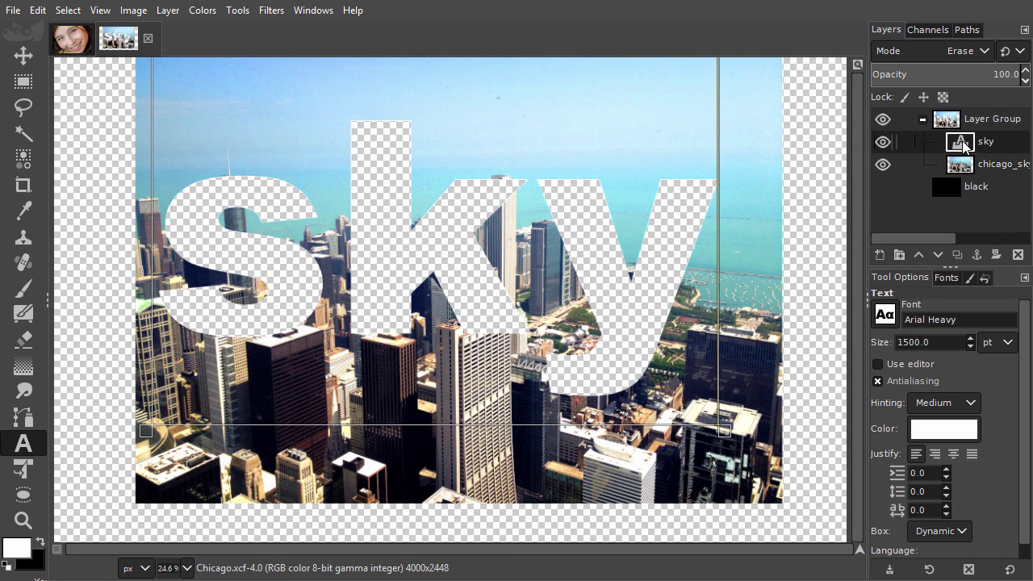
type("ch")
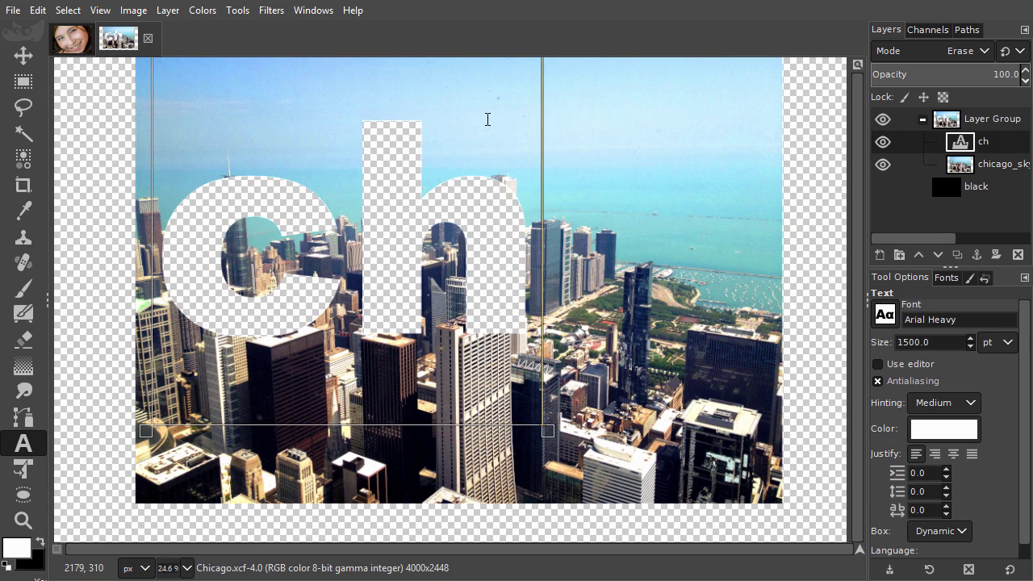
type("ic")
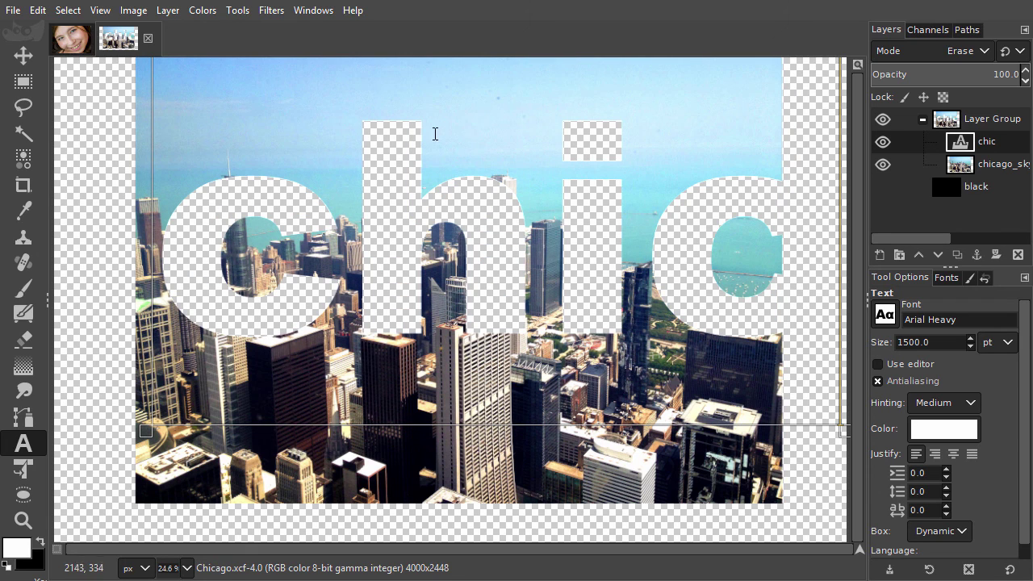
Switch to the Paintbrush in black and add a fully white layer mask to the layer group.
left_click(22, 287)
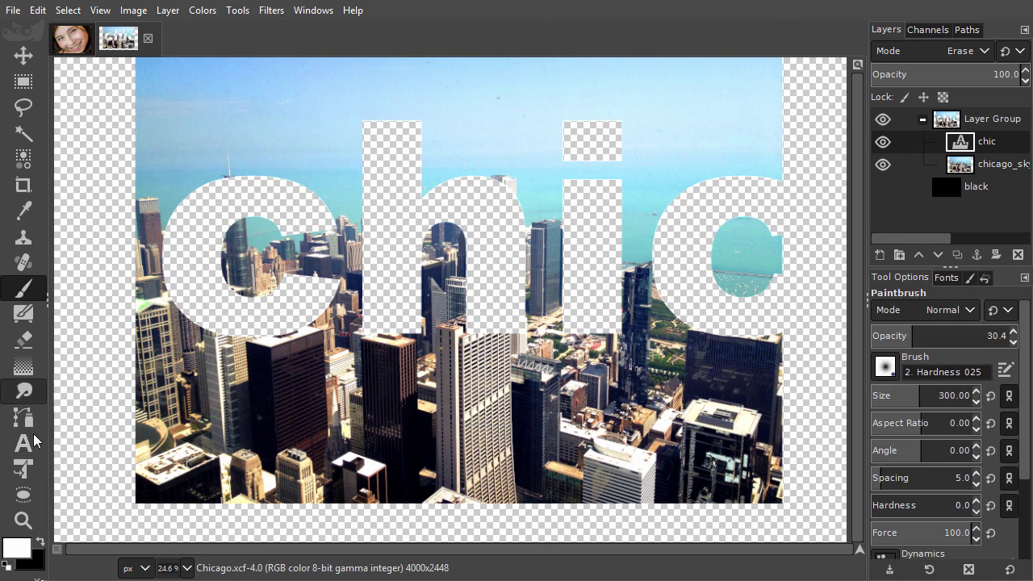
left_click(40, 541)
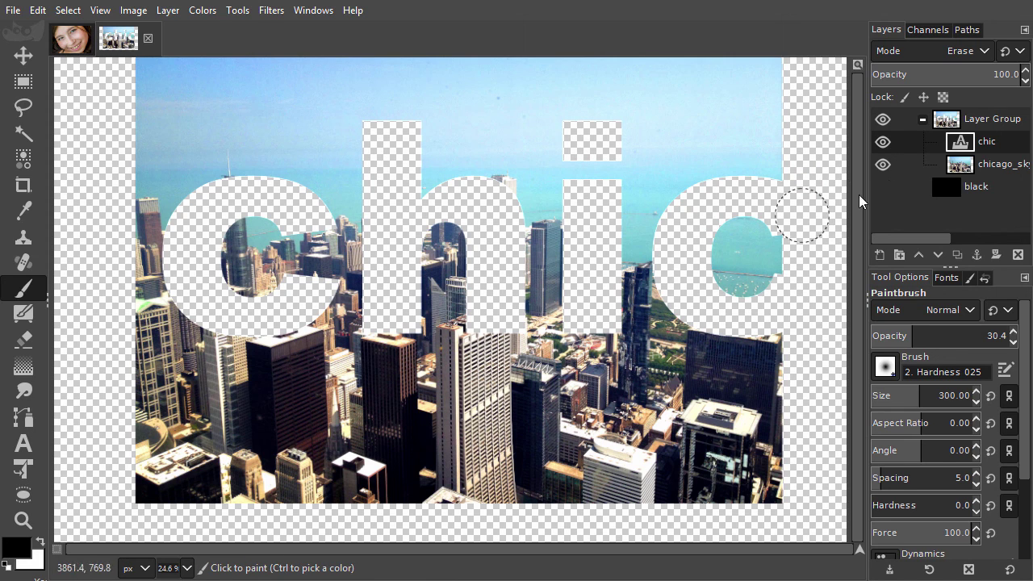
right_click(945, 121)
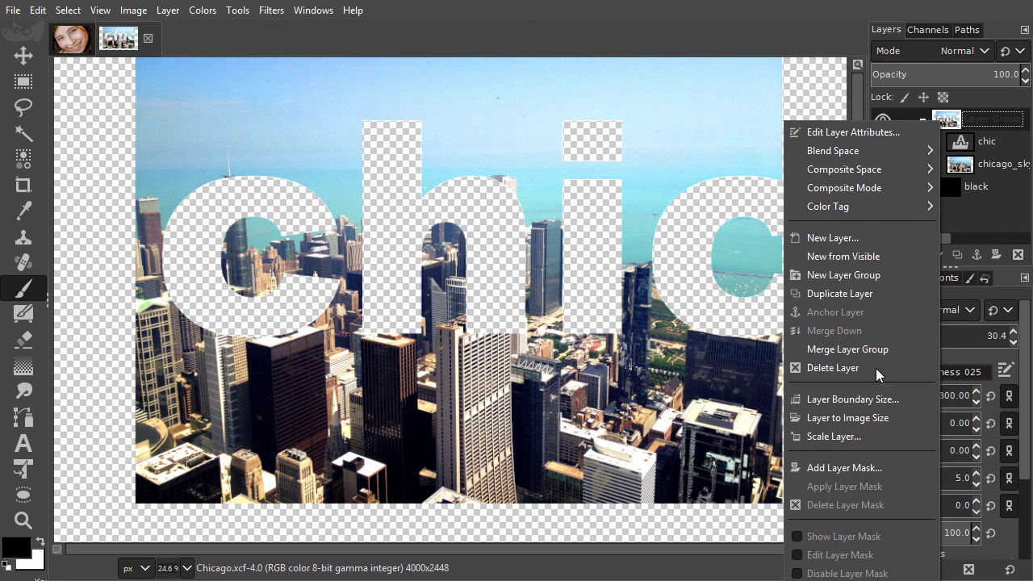
left_click(856, 469)
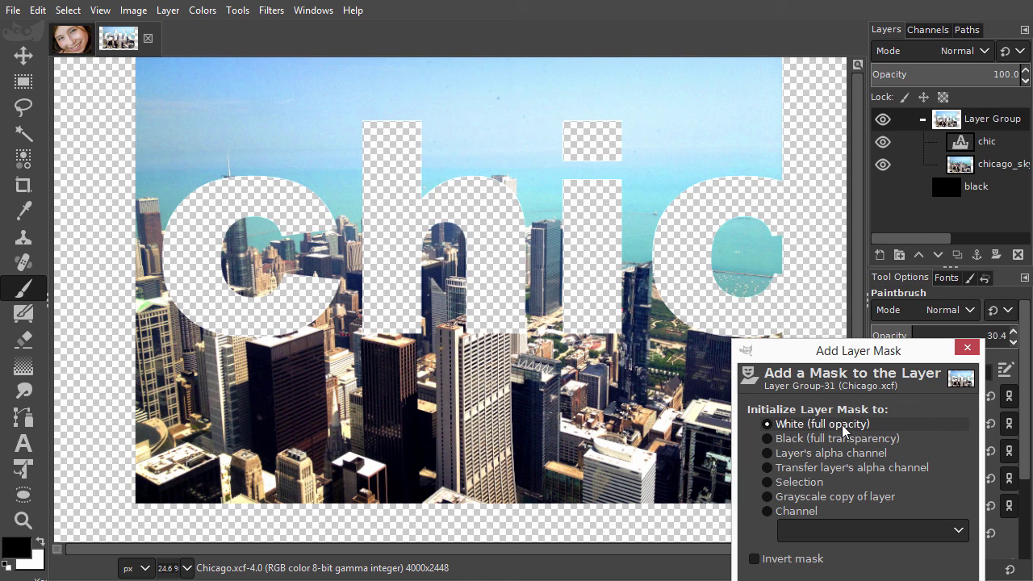
key("Return")
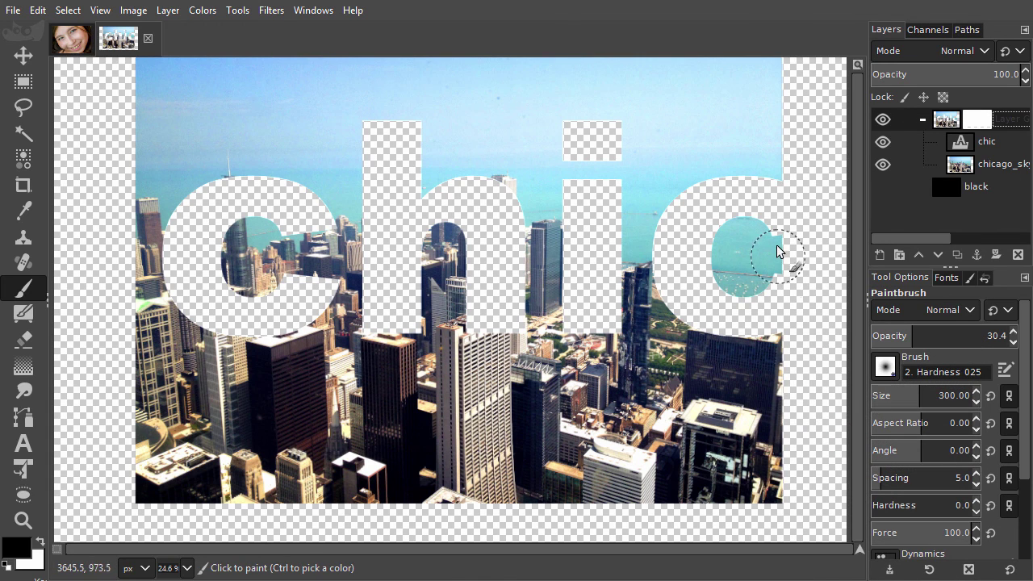